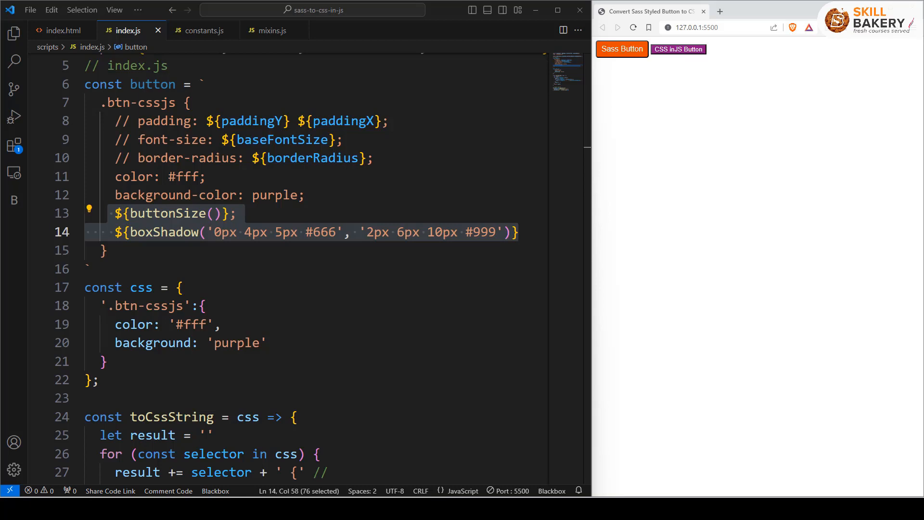
# - Look up the buttonSizeMixIn name in mixins.js and return to index.js
pyautogui.click(166, 250)
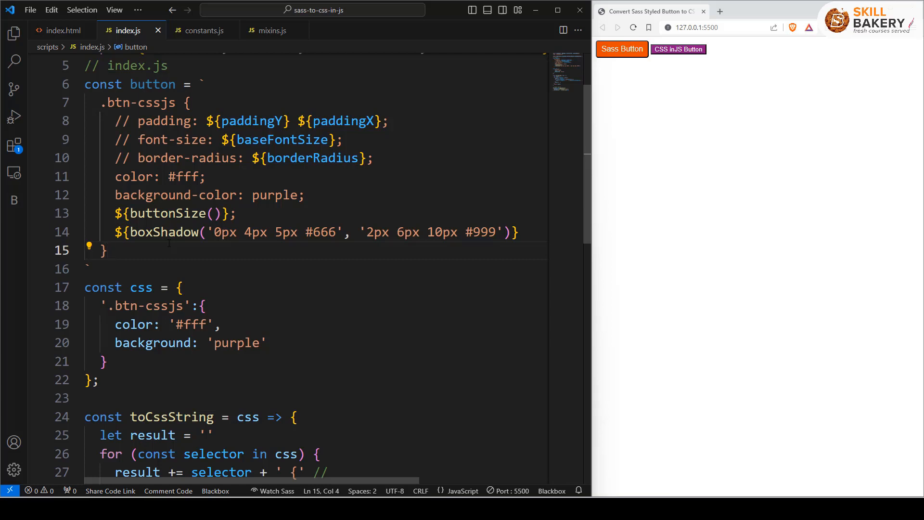
pyautogui.click(267, 31)
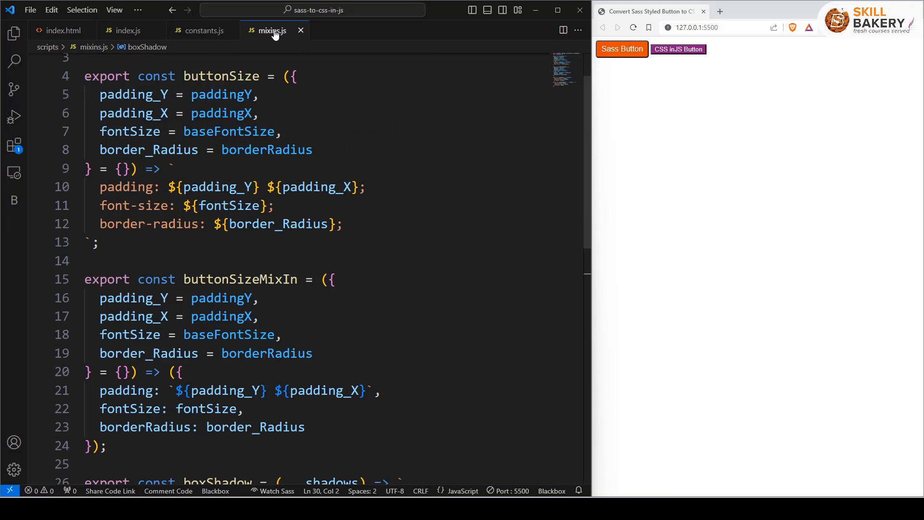
pyautogui.doubleClick(230, 279)
pyautogui.scroll(-2, 290, 279)
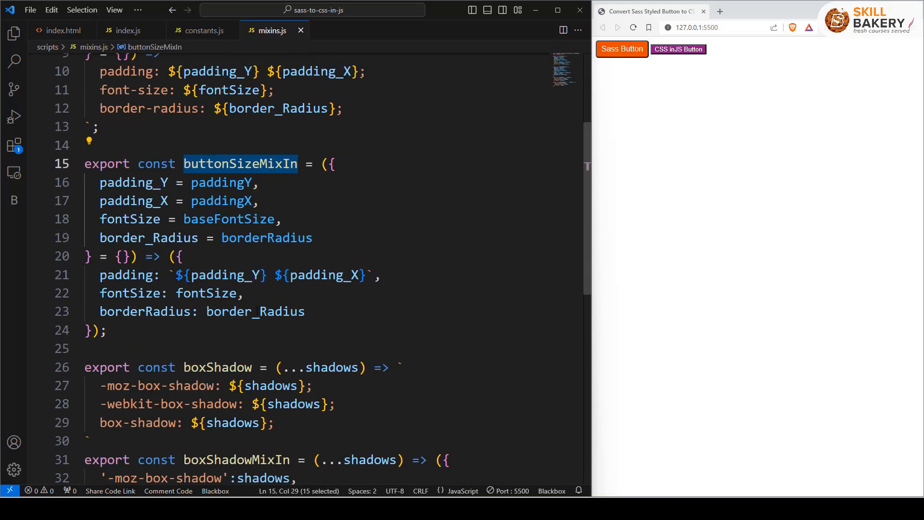
pyautogui.scroll(-2, 289, 280)
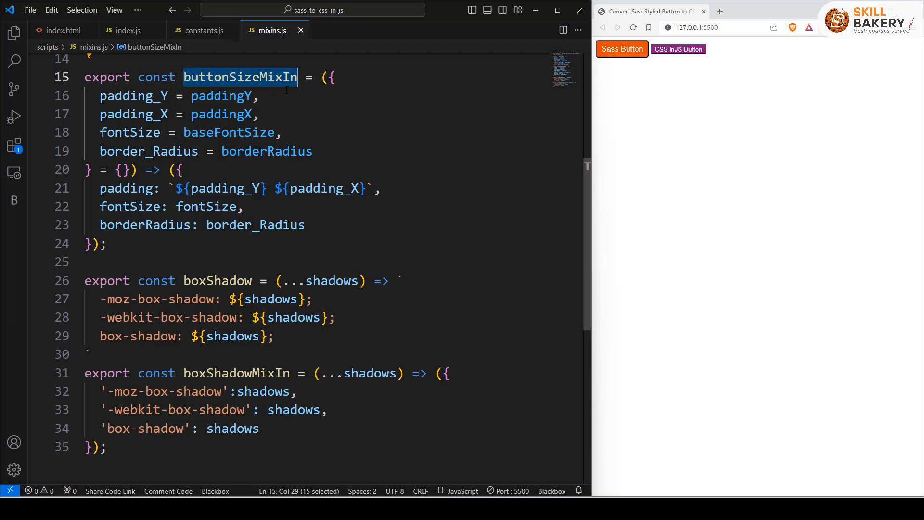
pyautogui.click(123, 30)
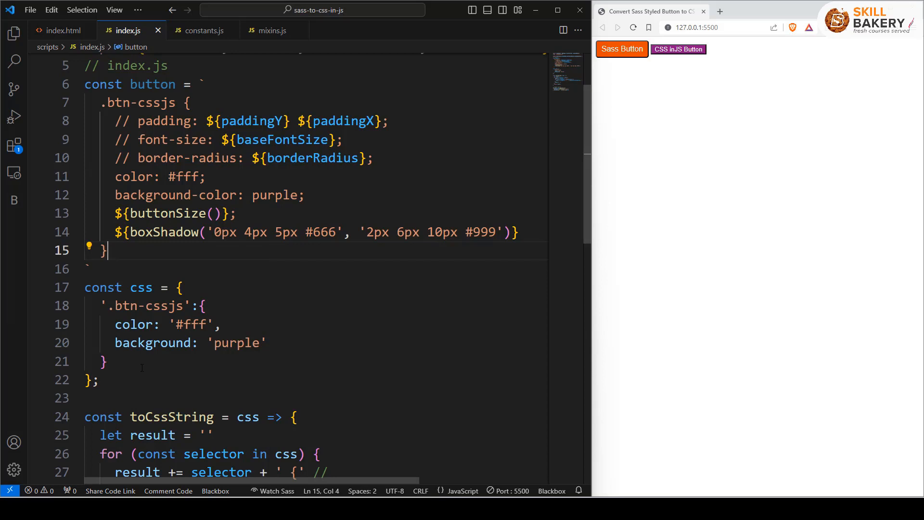
# - Select the buttonSize and boxShadow lines and position the caret after 'purple' in the css object
pyautogui.moveTo(99, 390); pyautogui.dragTo(85, 287)
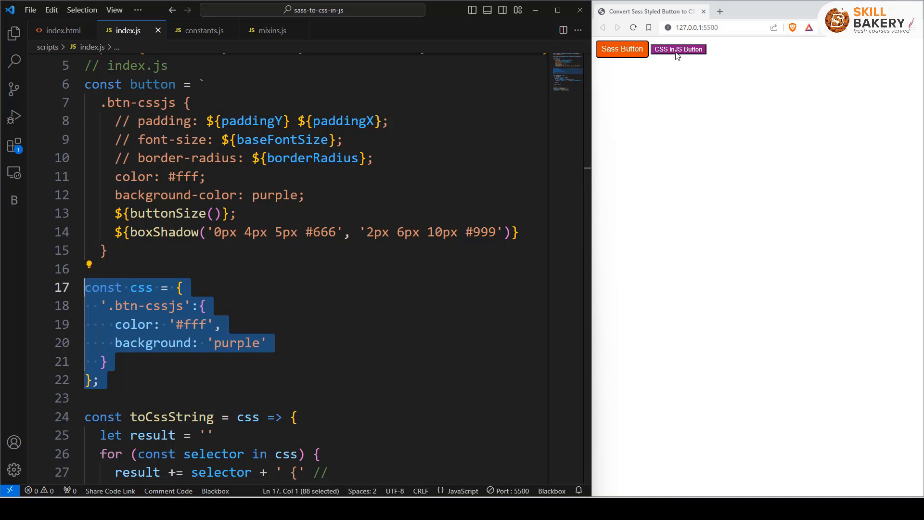
pyautogui.click(239, 269)
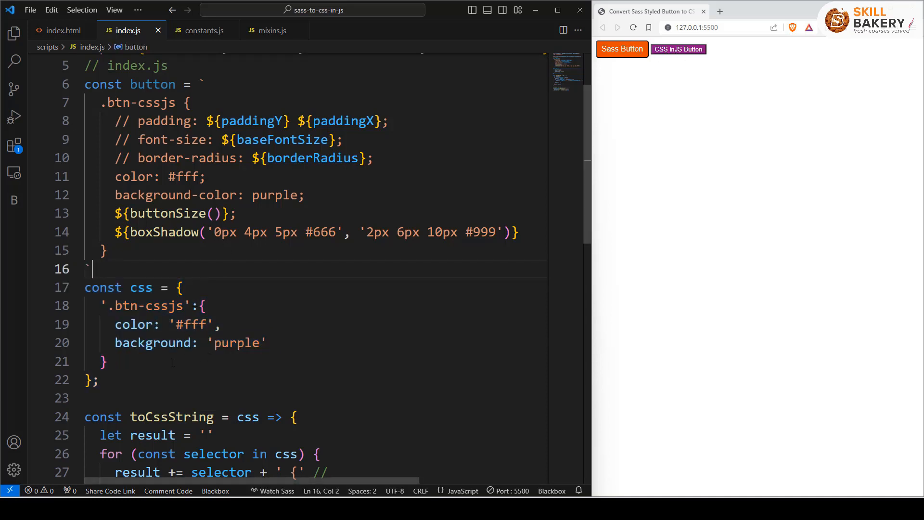
pyautogui.moveTo(114, 213)
pyautogui.mouseDown()
pyautogui.moveTo(374, 232)
pyautogui.moveTo(552, 232)
pyautogui.mouseUp()
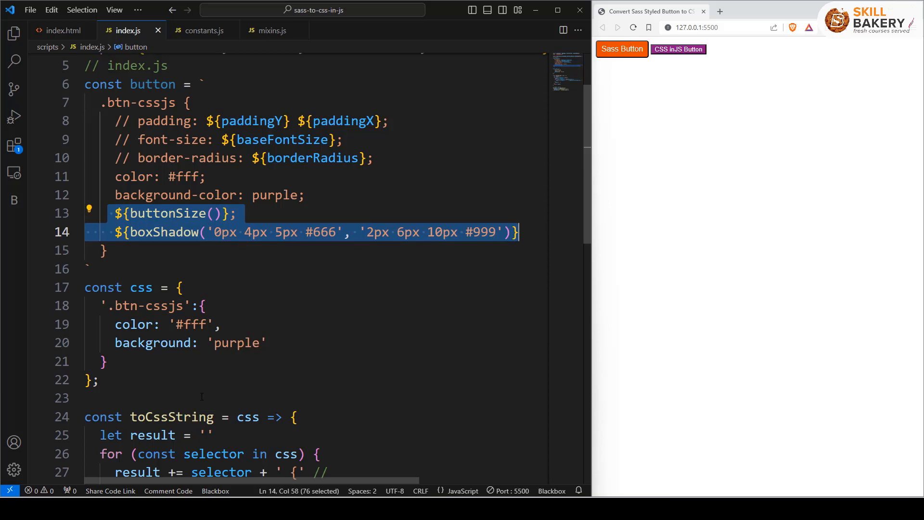
pyautogui.click(221, 324)
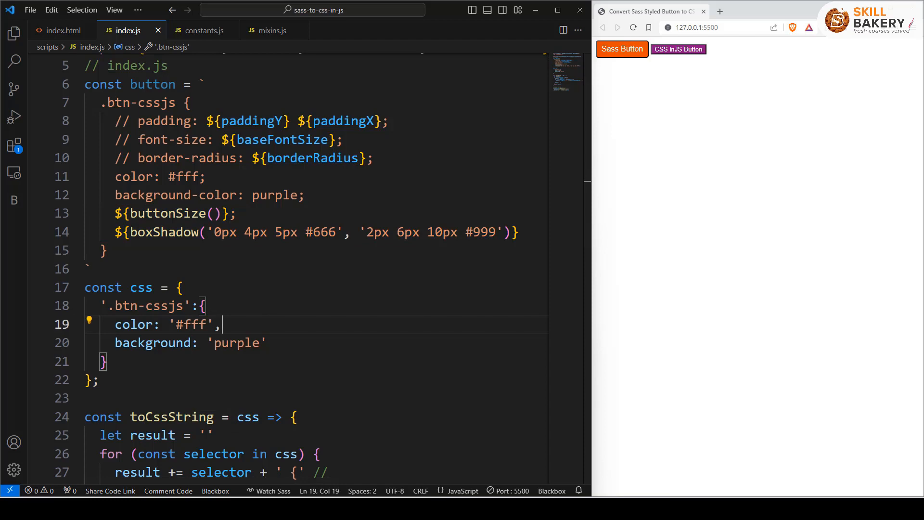
pyautogui.moveTo(115, 232); pyautogui.dragTo(199, 231)
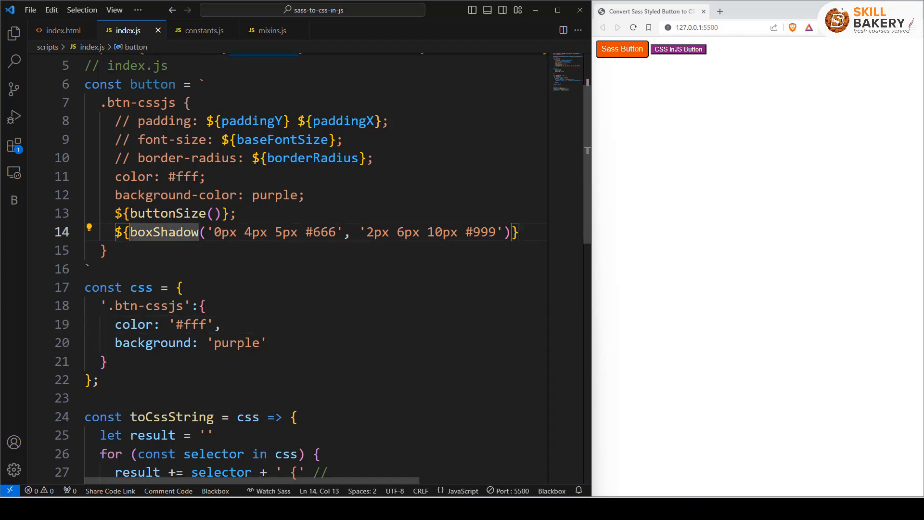
pyautogui.moveTo(114, 213); pyautogui.dragTo(520, 232)
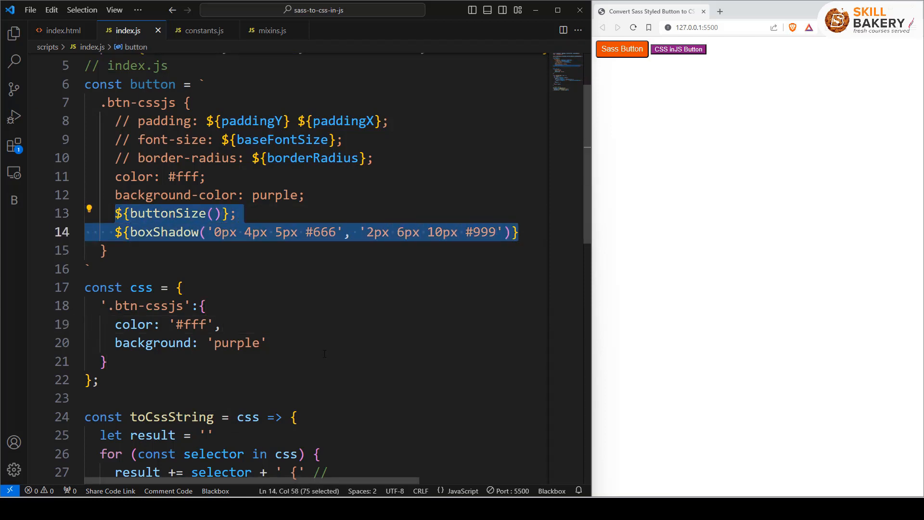
pyautogui.click(268, 343)
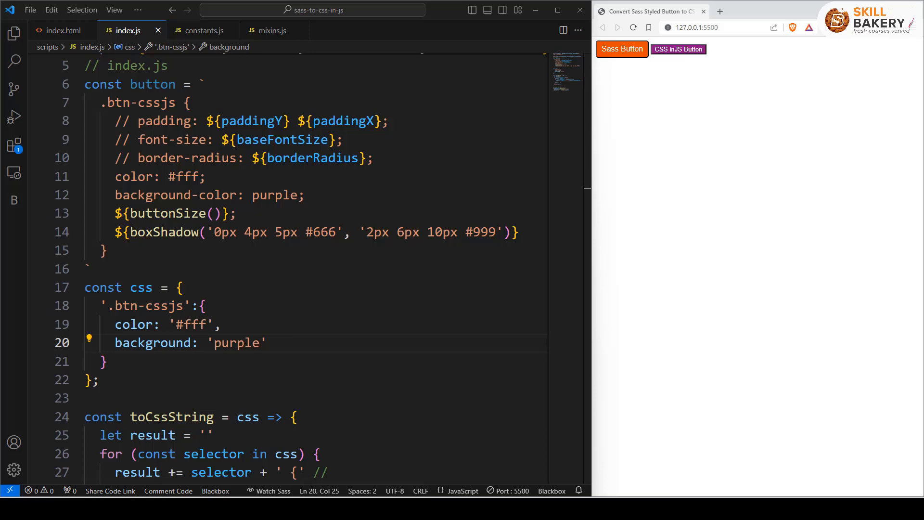
# - Paste the buttonSize and boxShadow lines on a new line after the background entry
pyautogui.press('Return')
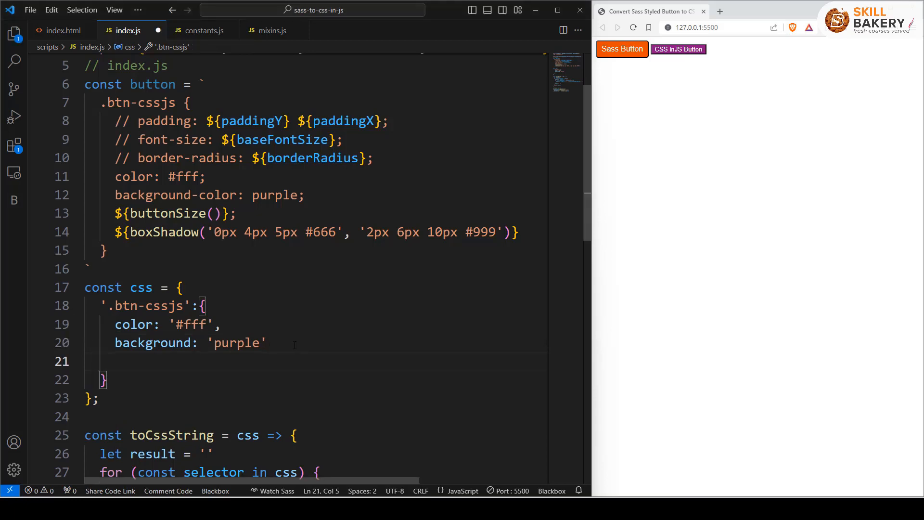
pyautogui.write("${buttonSize()};     ${boxShadow('0px 4px 5px #666', '2px 6px 10px #999')}")
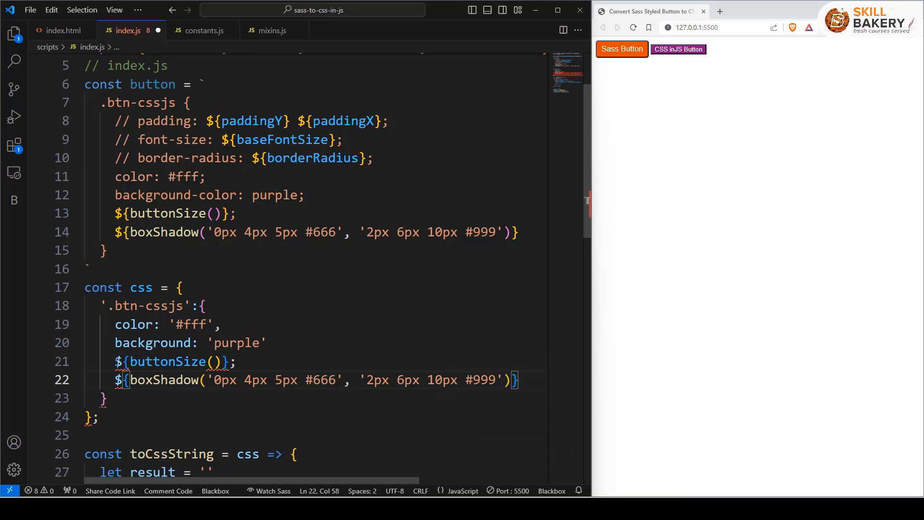
pyautogui.moveTo(115, 362); pyautogui.dragTo(123, 361)
pyautogui.write('..')
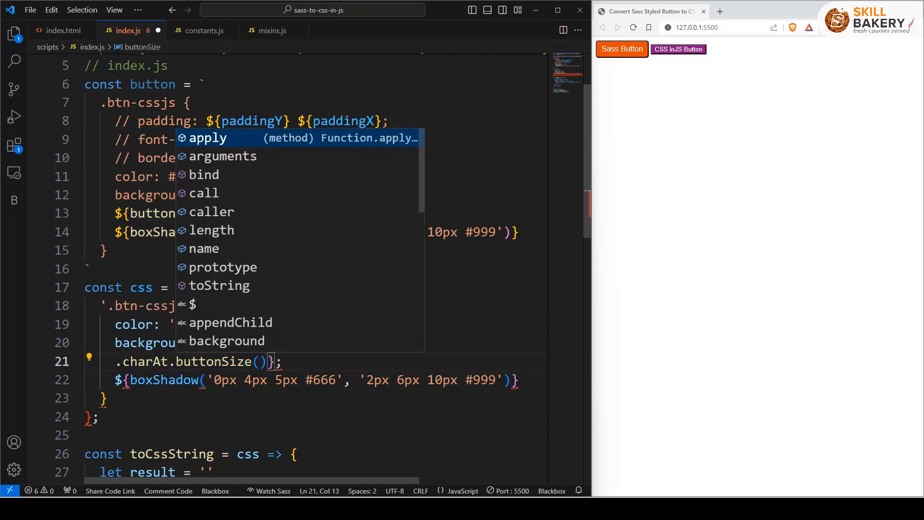
pyautogui.write('.')
pyautogui.hotkey('ctrl', 'z')
pyautogui.hotkey('ctrl', 'z')
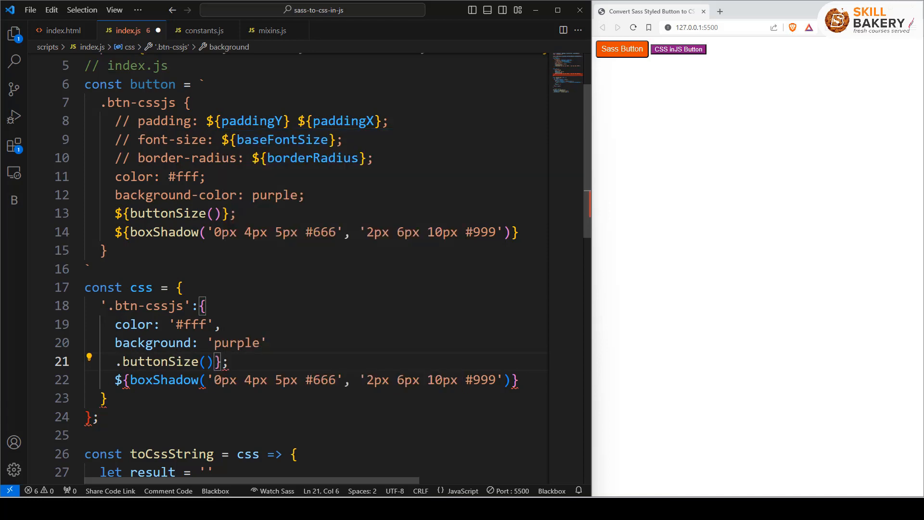
pyautogui.write('..')
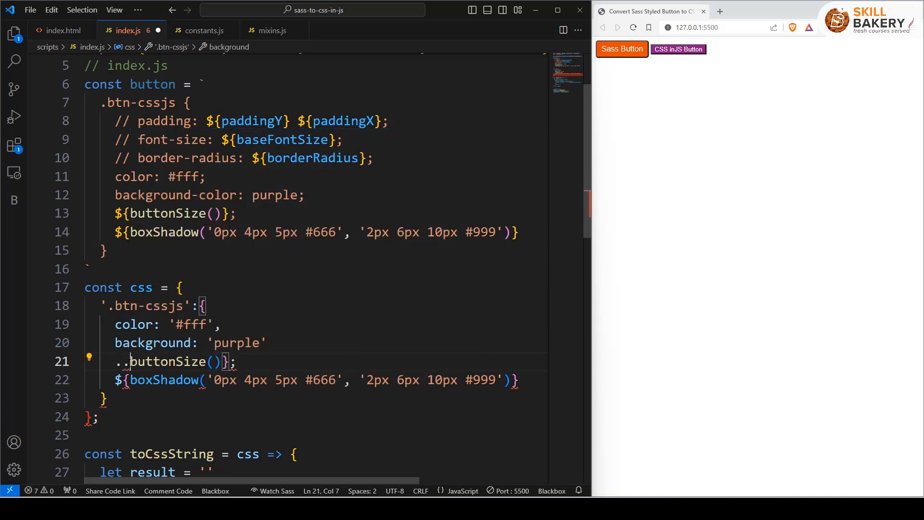
# - Turn the pasted buttonSize call into a ...buttonSize() spread entry without the trailing brace
pyautogui.press('Escape')
pyautogui.press('End')
pyautogui.press('Left')
pyautogui.press('Left')
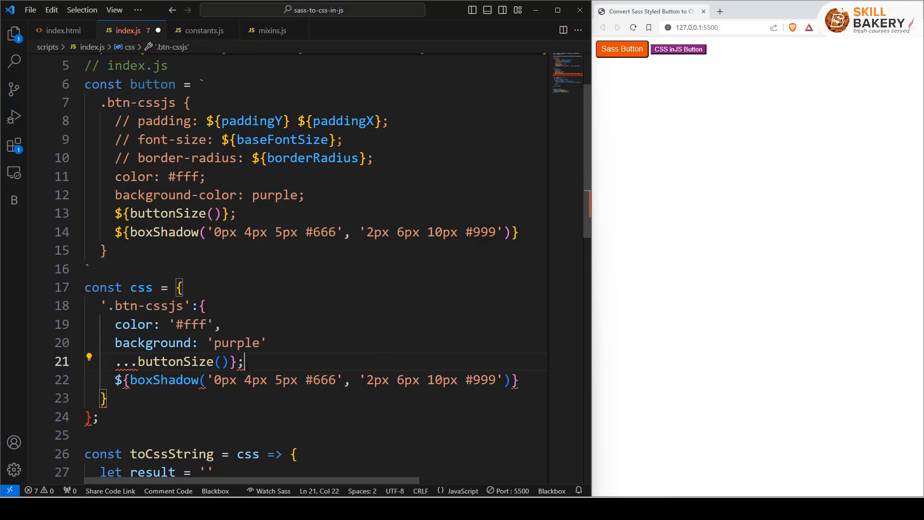
pyautogui.press('BackSpace')
pyautogui.press('BackSpace')
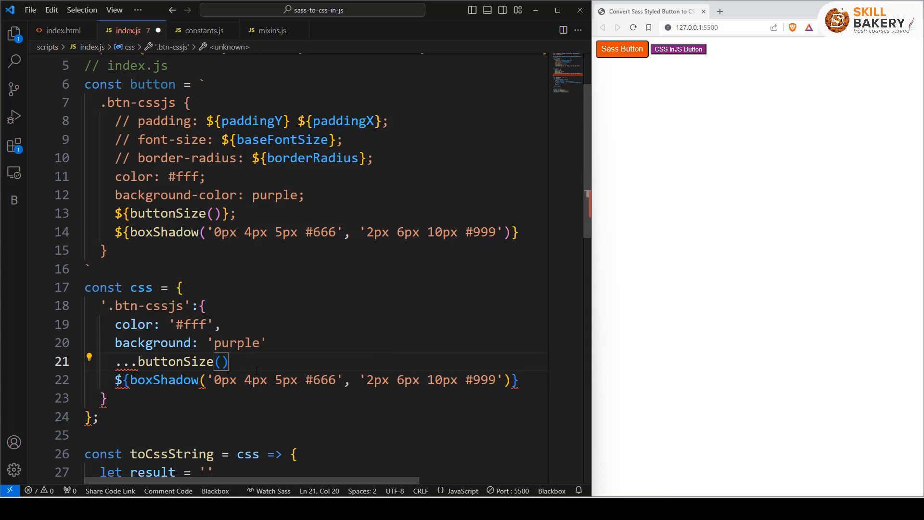
pyautogui.write(',')
# - Replace buttonSize with the imported buttonSizeMixIn name in the spread entry
pyautogui.press('Escape')
pyautogui.scroll(3, 289, 253)
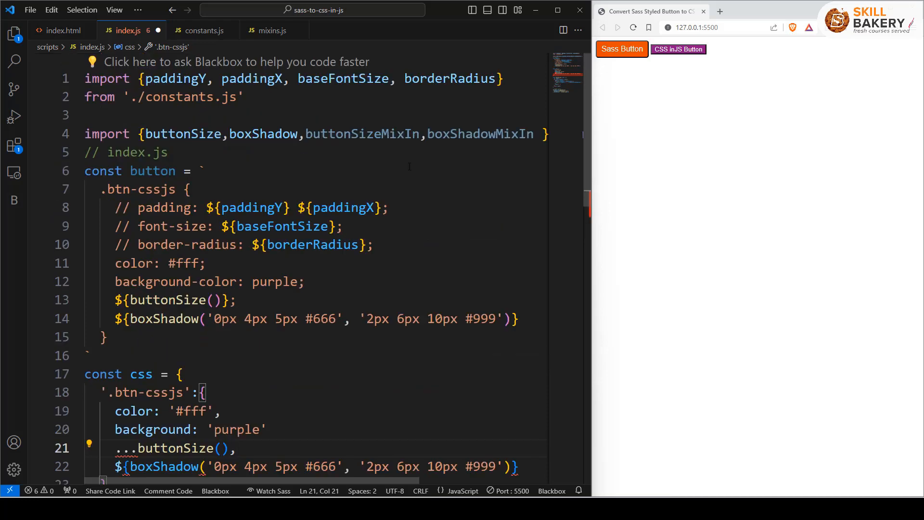
pyautogui.doubleClick(361, 134)
pyautogui.hotkey('ctrl', 'c')
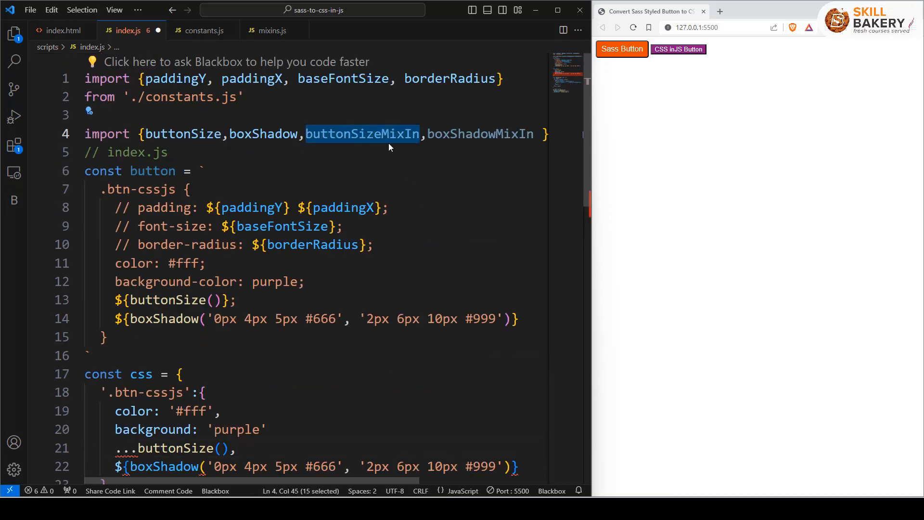
pyautogui.scroll(-3, 424, 205)
pyautogui.doubleClick(176, 332)
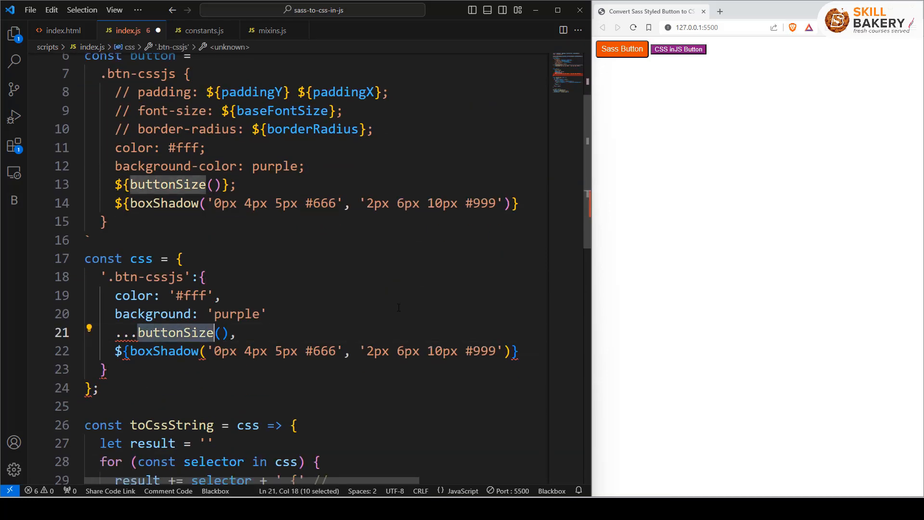
pyautogui.hotkey('ctrl', 'v')
pyautogui.scroll(3, 289, 252)
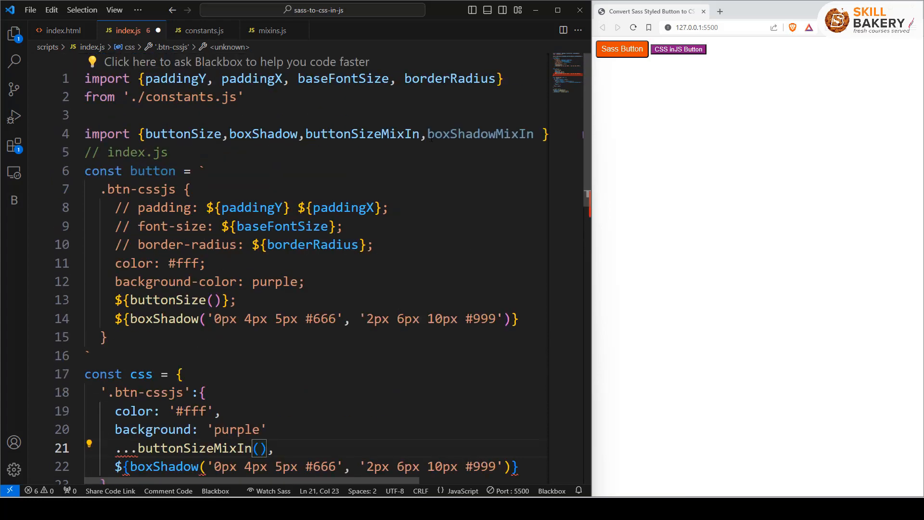
# - Replace ${boxShadow with boxShadowMixIn so the shadow call is also spread
pyautogui.doubleClick(481, 133)
pyautogui.hotkey('ctrl', 'c')
pyautogui.scroll(-3, 412, 206)
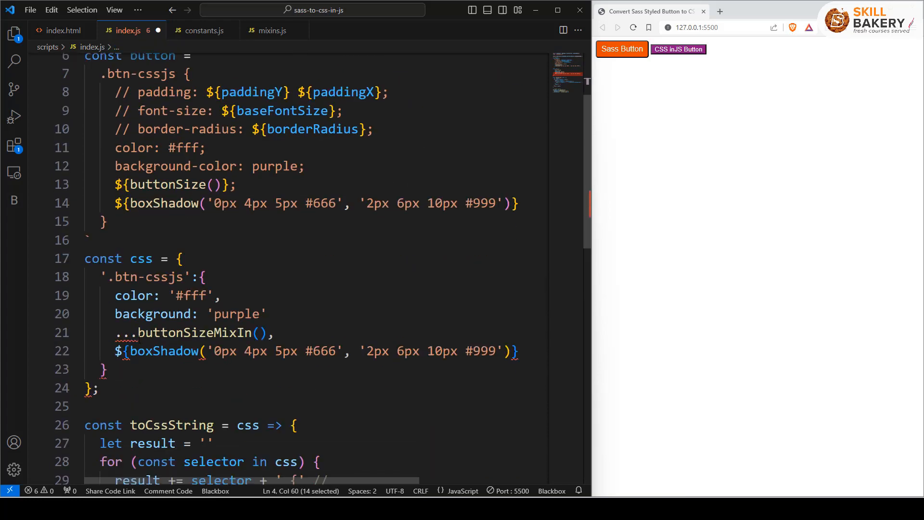
pyautogui.moveTo(115, 351); pyautogui.dragTo(130, 351)
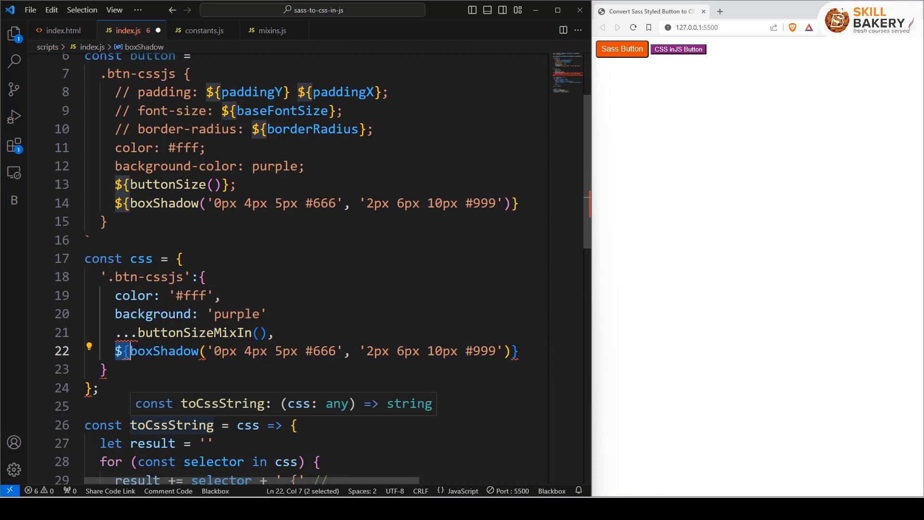
pyautogui.moveTo(127, 351); pyautogui.dragTo(201, 352)
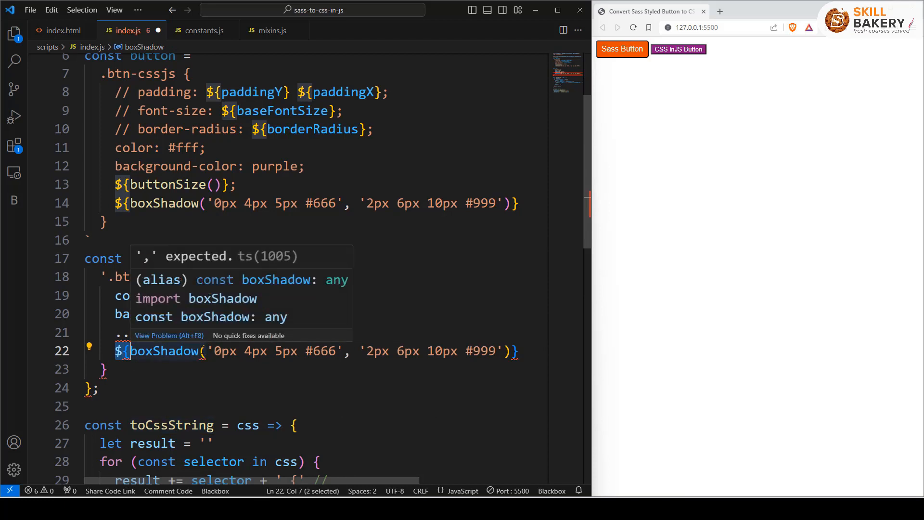
pyautogui.hotkey('ctrl', 'v')
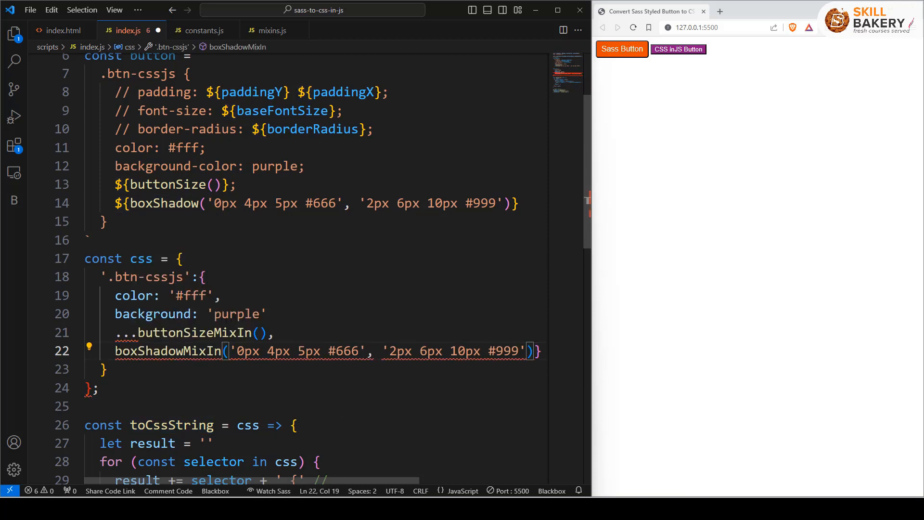
pyautogui.press('Home')
pyautogui.write('...')
pyautogui.click(267, 313)
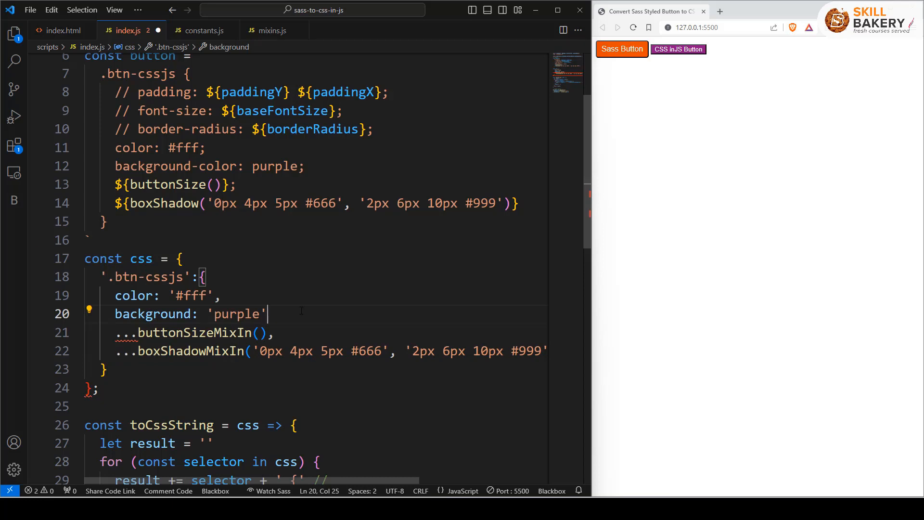
pyautogui.write(',')
# - Add the comma after 'purple' and the closing parenthesis on the boxShadowMixIn line
pyautogui.click(555, 351)
pyautogui.write(')')
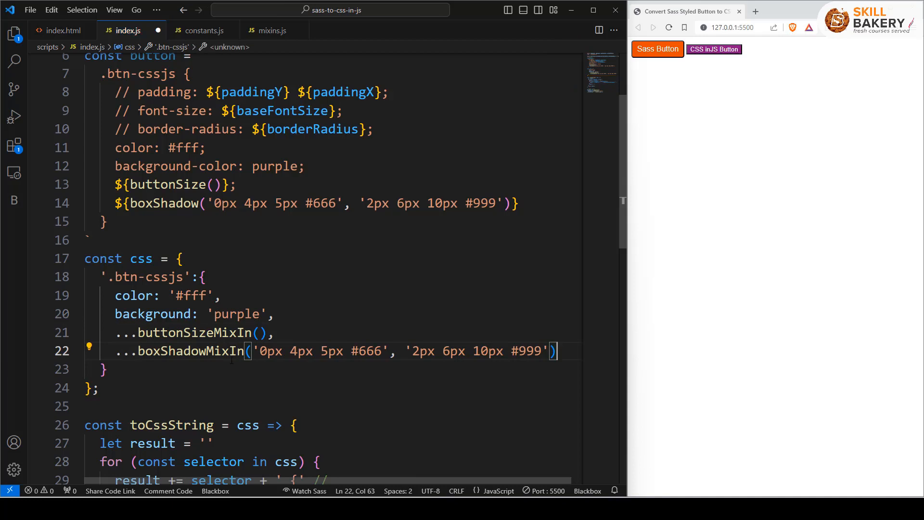
pyautogui.press('Down')
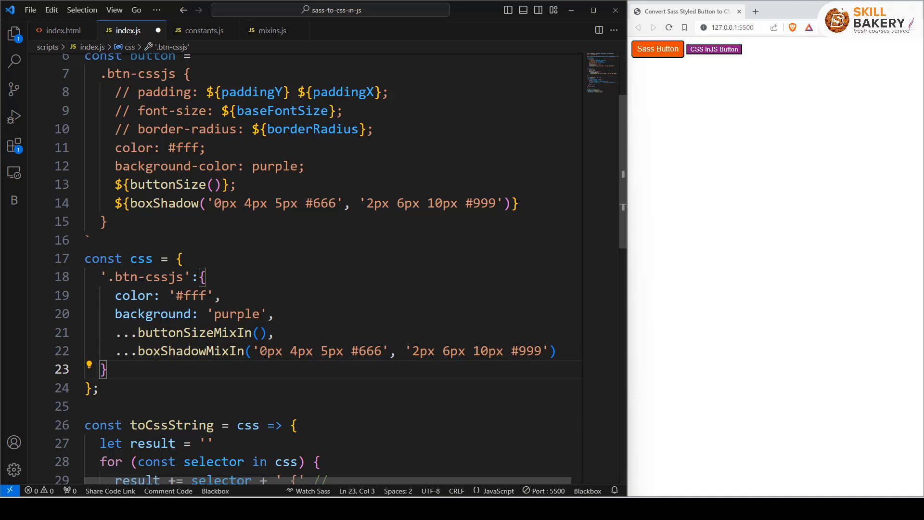
pyautogui.doubleClick(195, 332)
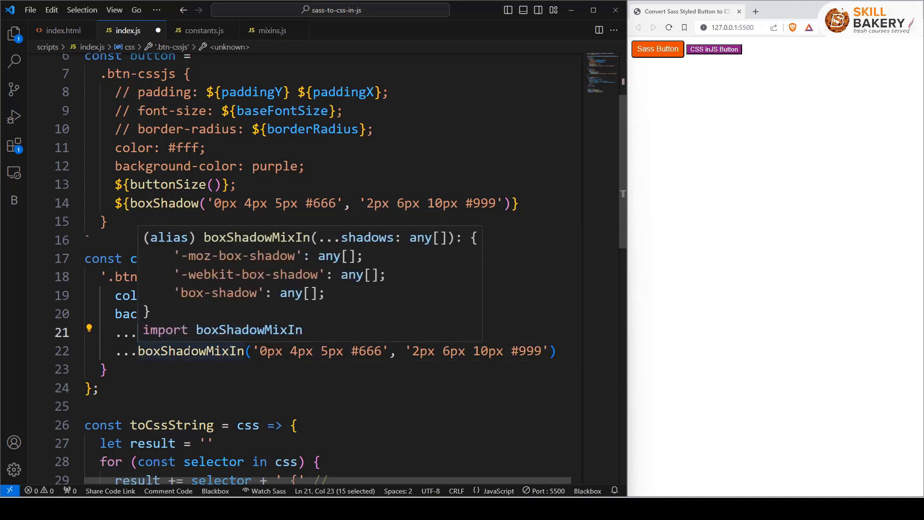
pyautogui.doubleClick(191, 351)
pyautogui.click(109, 387)
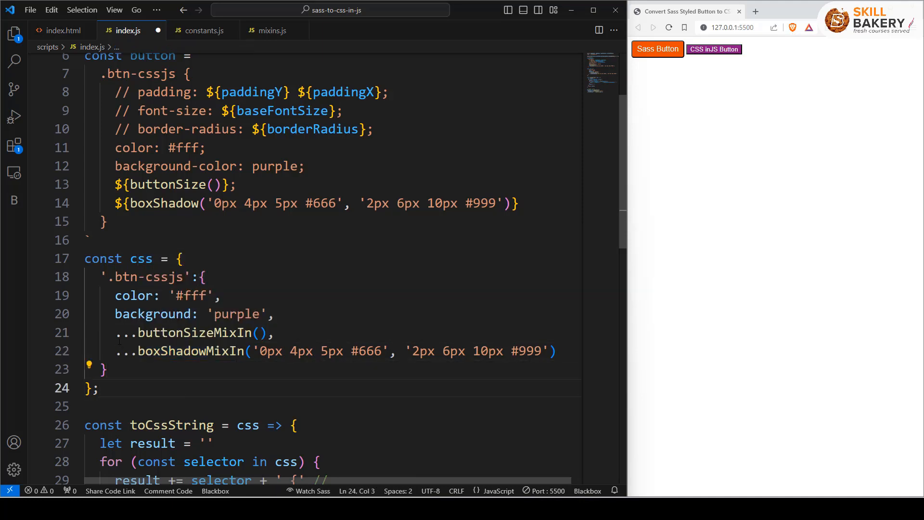
# - Review the two spread lines and save index.js so the button gains padding and shadow
pyautogui.moveTo(116, 350); pyautogui.dragTo(135, 333)
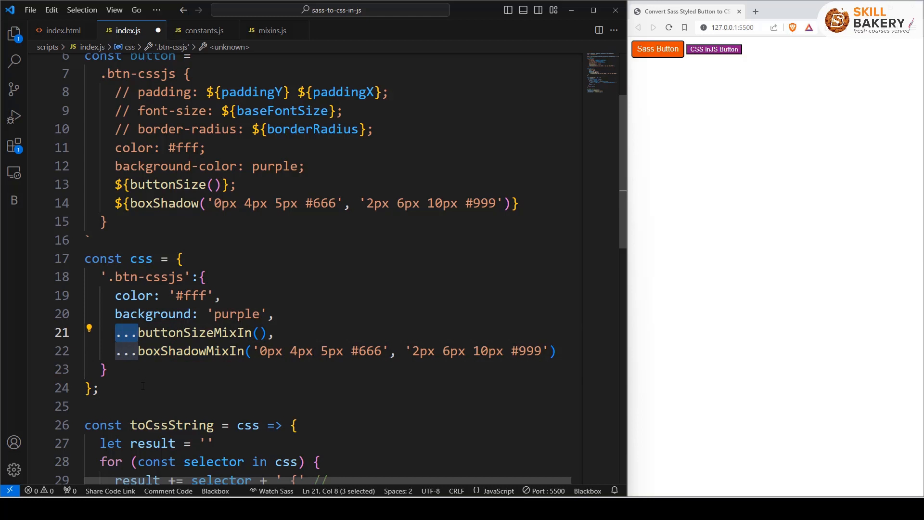
pyautogui.tripleClick(217, 333)
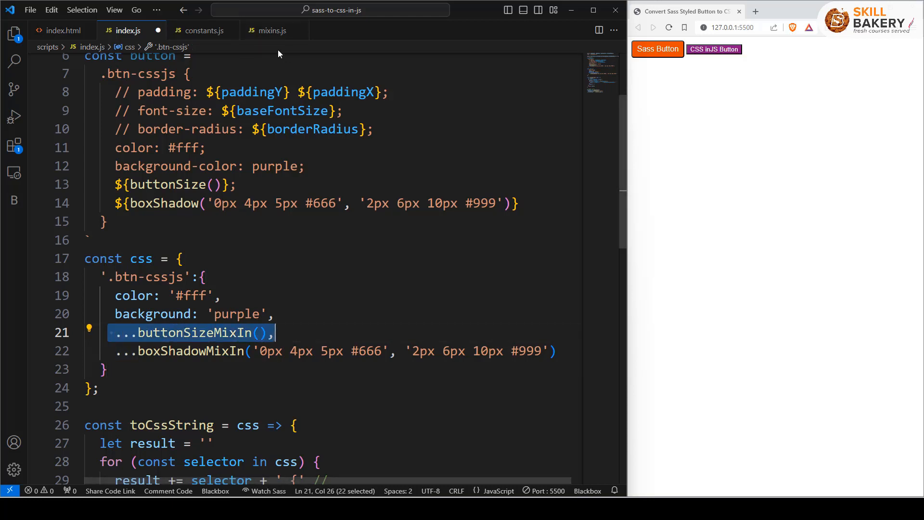
pyautogui.press('Right')
pyautogui.hotkey('ctrl', 's')
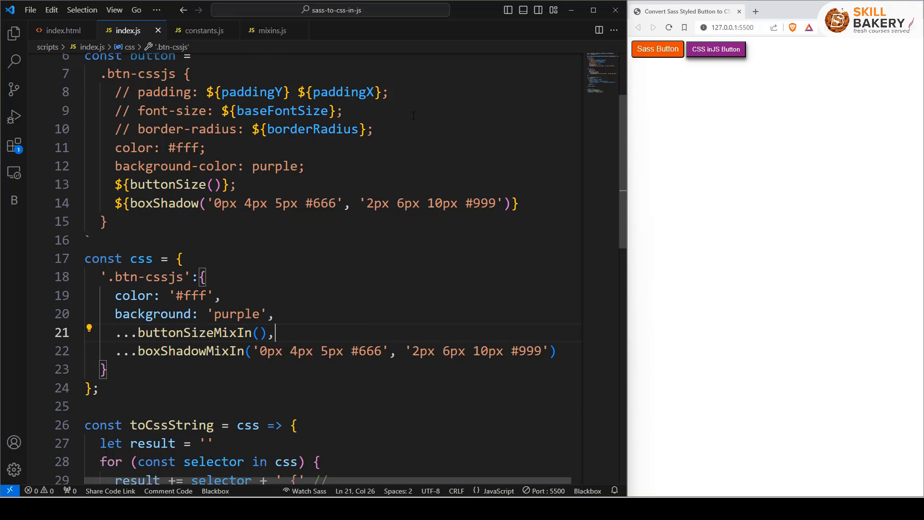
# - Inspect the CSS inJS Button's applied padding and box-shadow in Chrome DevTools
pyautogui.rightClick(727, 56)
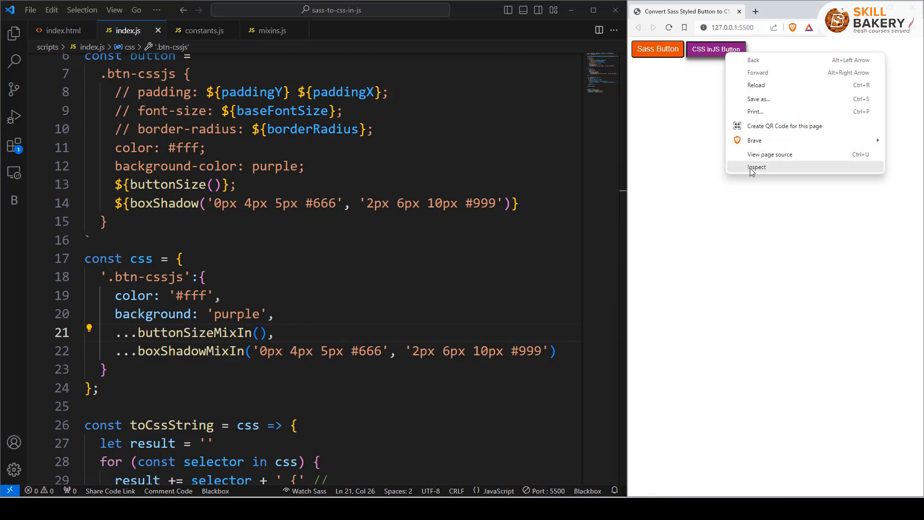
pyautogui.click(758, 147)
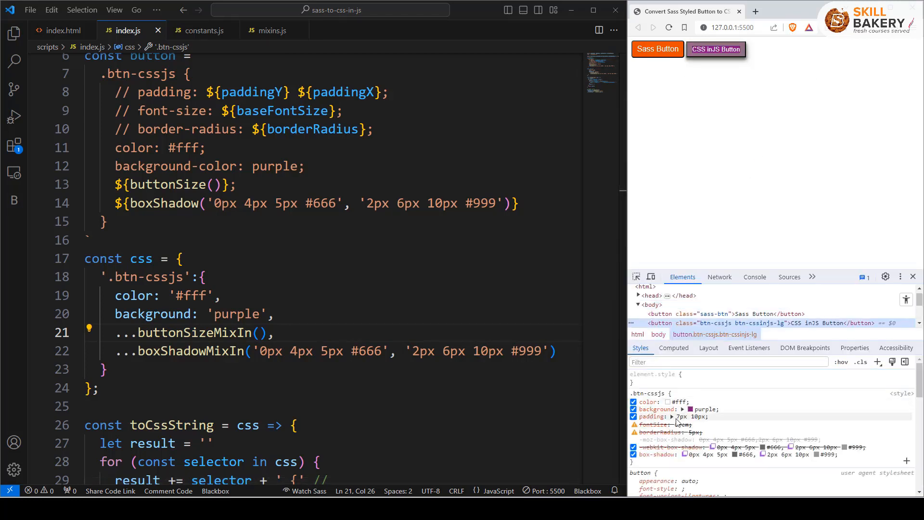
pyautogui.moveTo(722, 454)
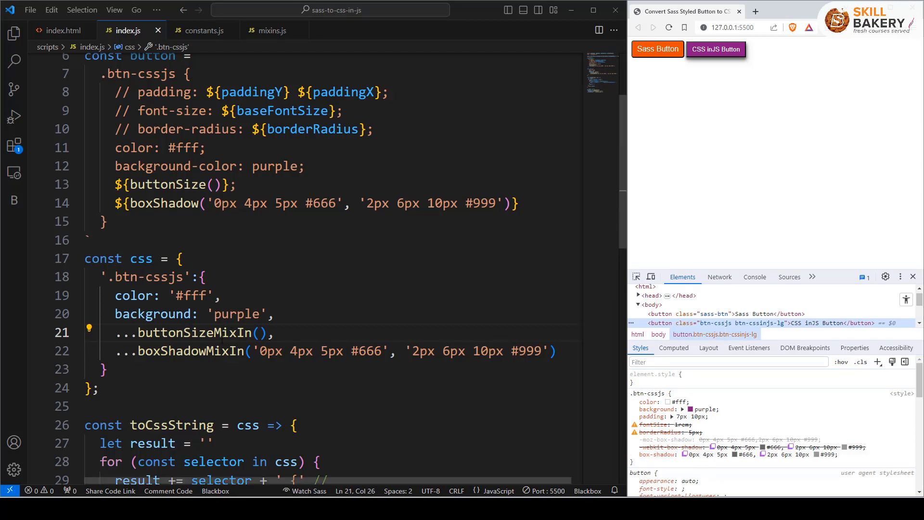
pyautogui.moveTo(648, 393)
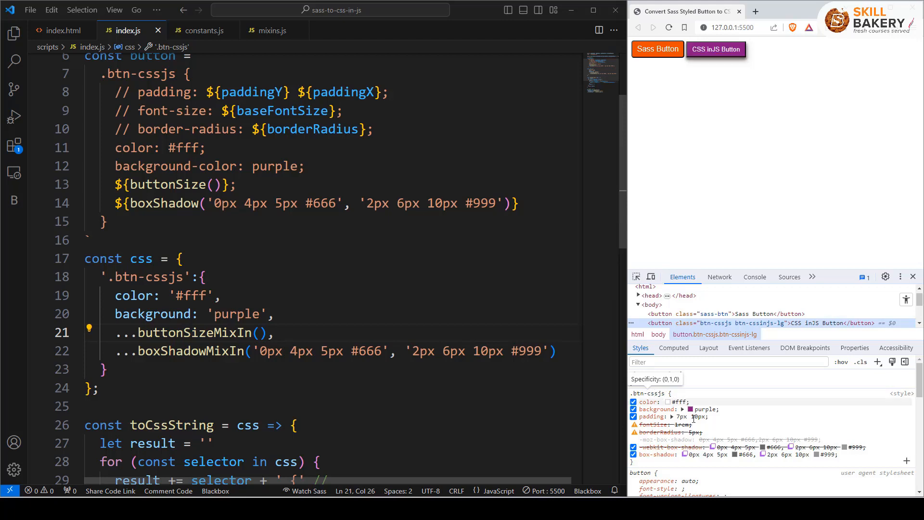
# - Highlight the mixin spreads in index.js and reselect buttonSizeMixIn to jump to its definition
pyautogui.doubleClick(195, 332)
pyautogui.doubleClick(185, 353)
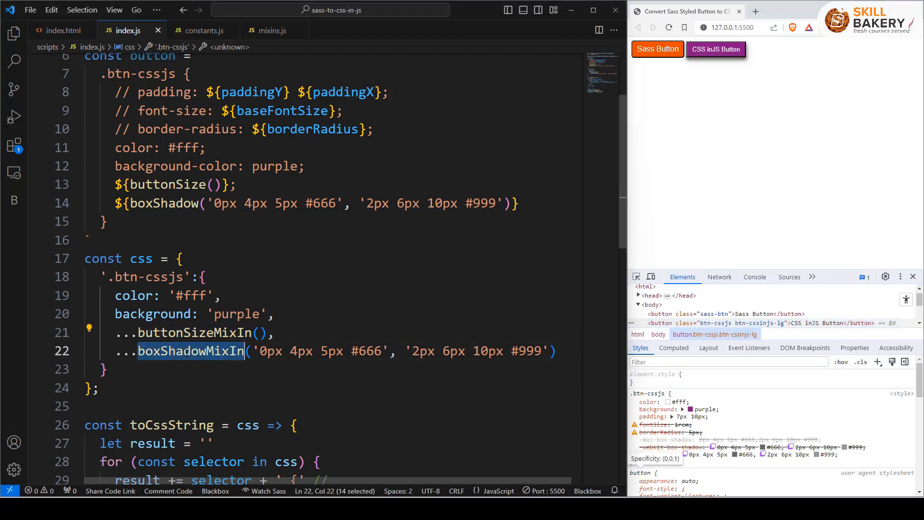
pyautogui.hotkey('ctrl', 'u')
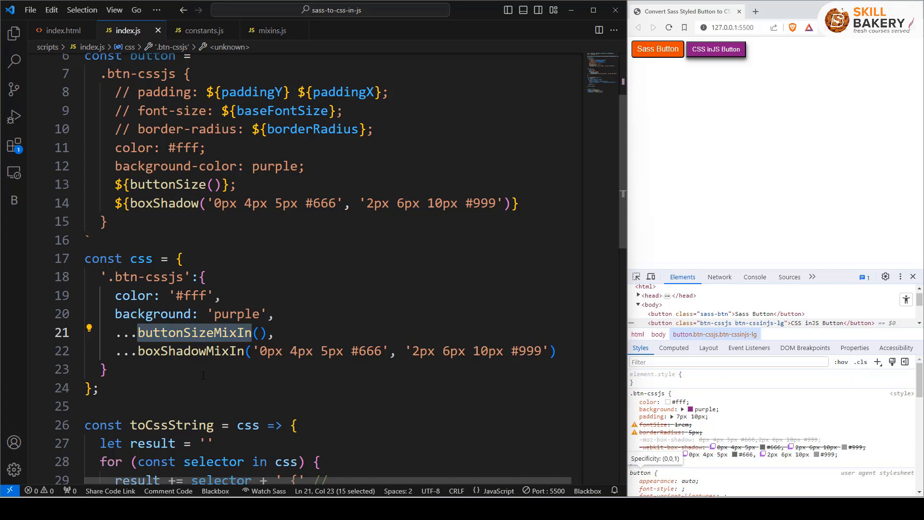
pyautogui.press('F12')
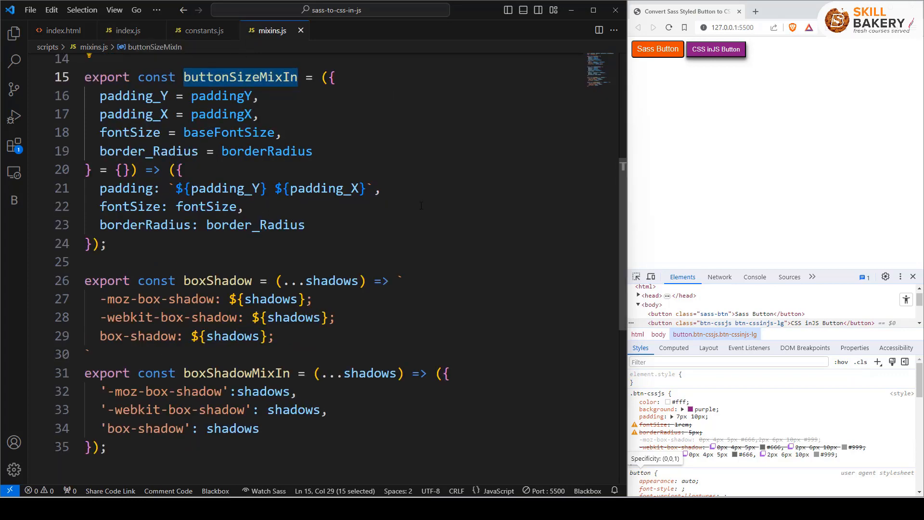
pyautogui.scroll(4, 440, 240)
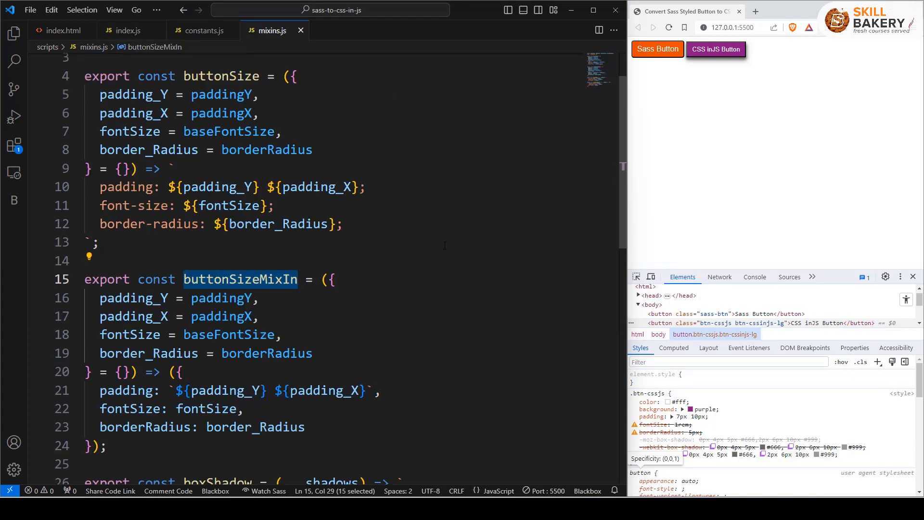
pyautogui.doubleClick(222, 76)
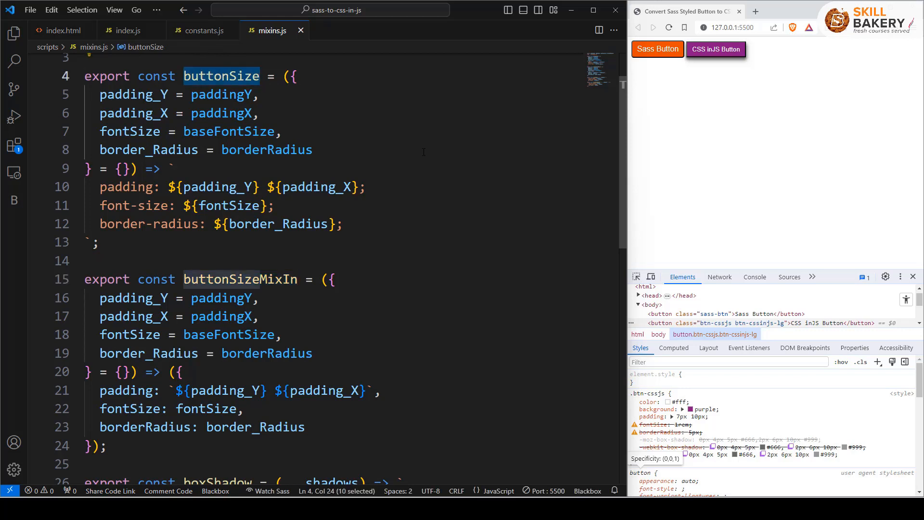
pyautogui.doubleClick(241, 280)
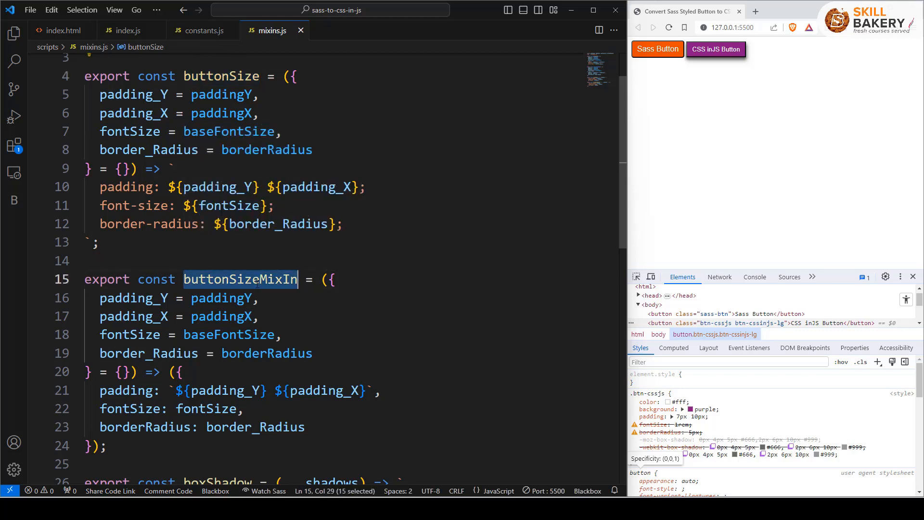
pyautogui.click(386, 315)
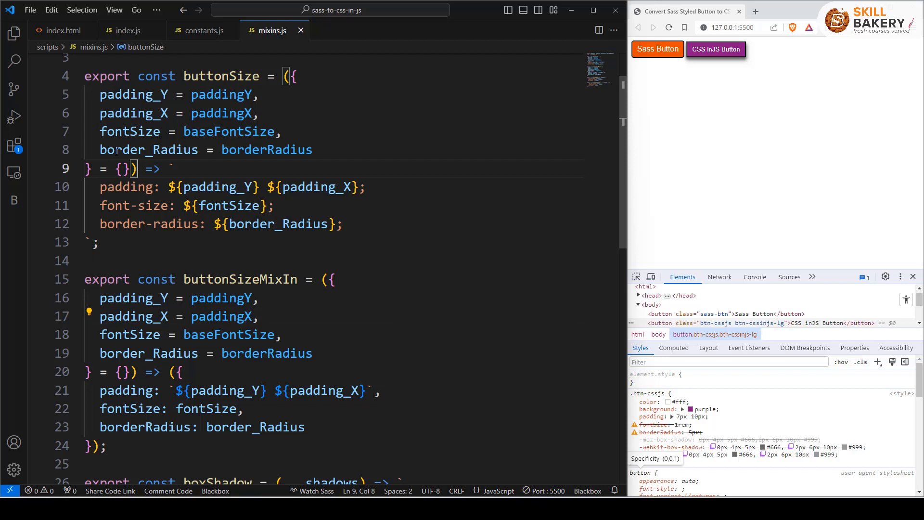
pyautogui.moveTo(138, 169); pyautogui.dragTo(73, 99)
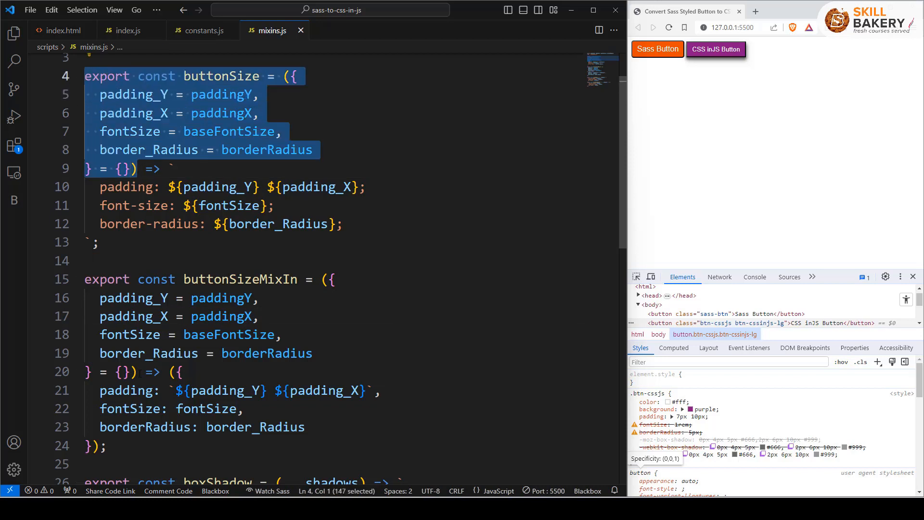
pyautogui.moveTo(138, 371); pyautogui.dragTo(72, 285)
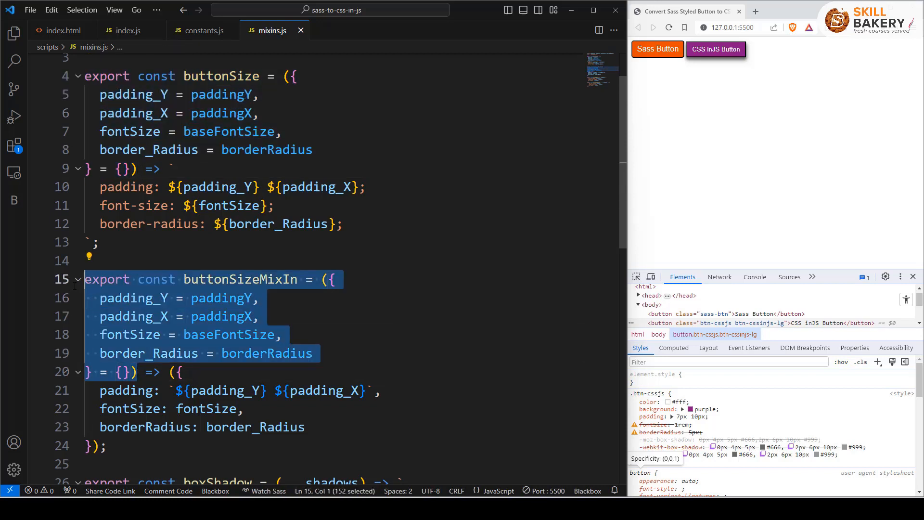
pyautogui.moveTo(148, 353)
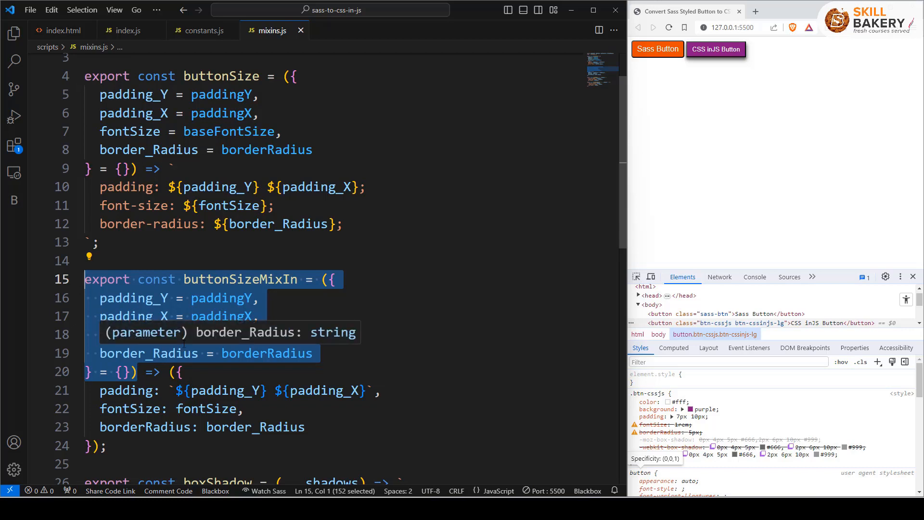
pyautogui.click(177, 168)
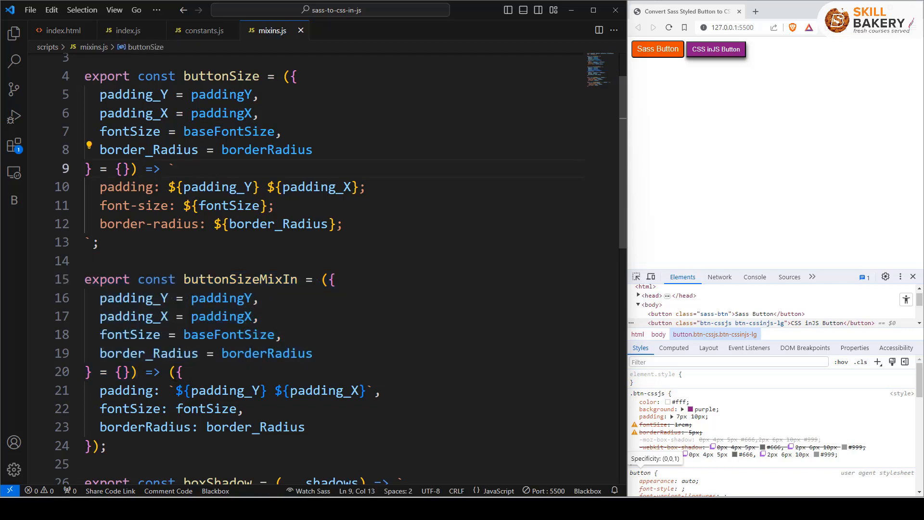
pyautogui.moveTo(171, 169); pyautogui.dragTo(99, 243)
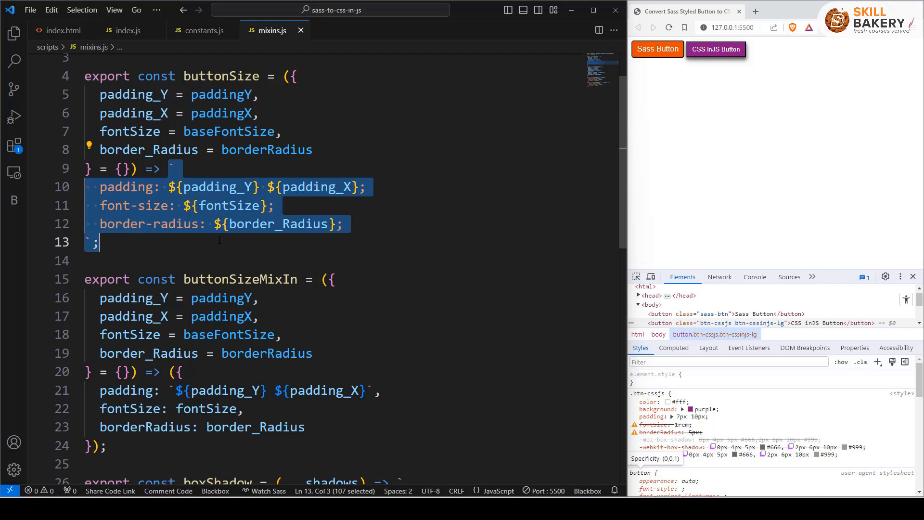
pyautogui.click(184, 372)
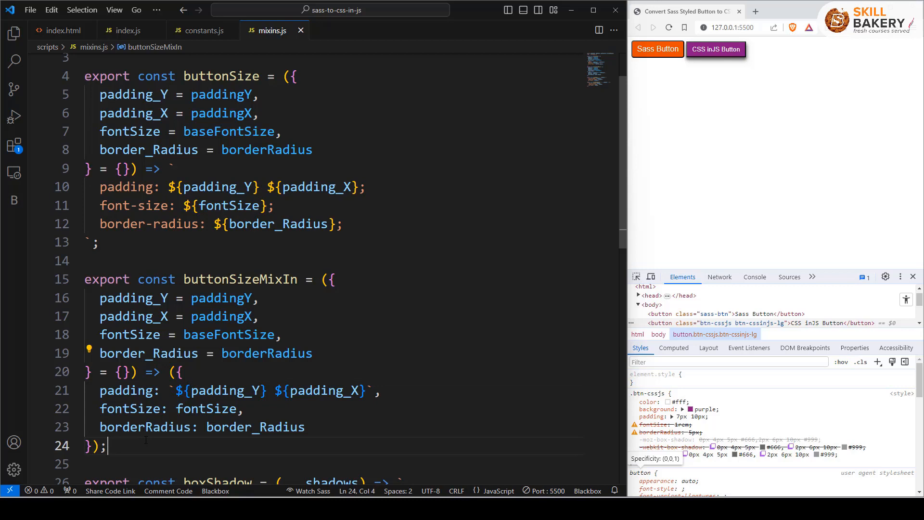
pyautogui.click(108, 445)
pyautogui.moveTo(176, 372); pyautogui.dragTo(184, 371)
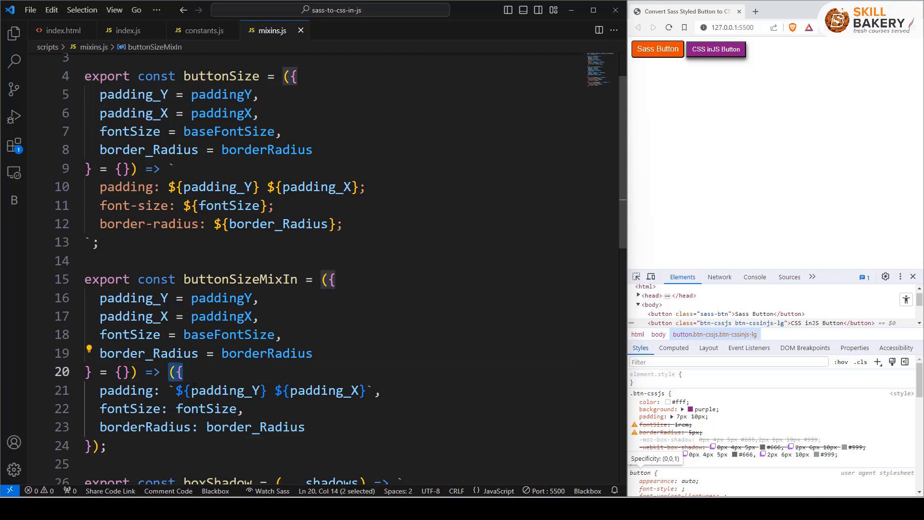
pyautogui.click(184, 372)
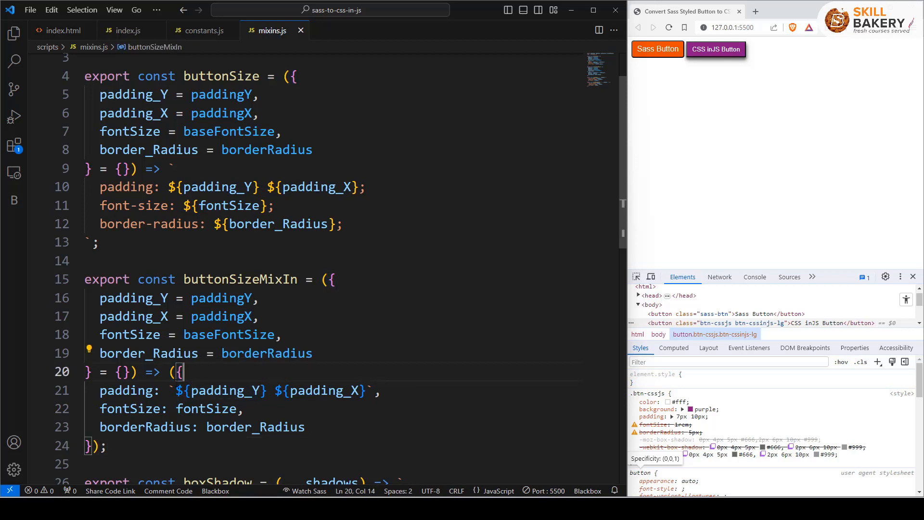
pyautogui.press('Down')
pyautogui.press('Home')
pyautogui.hotkey('shift', 'End')
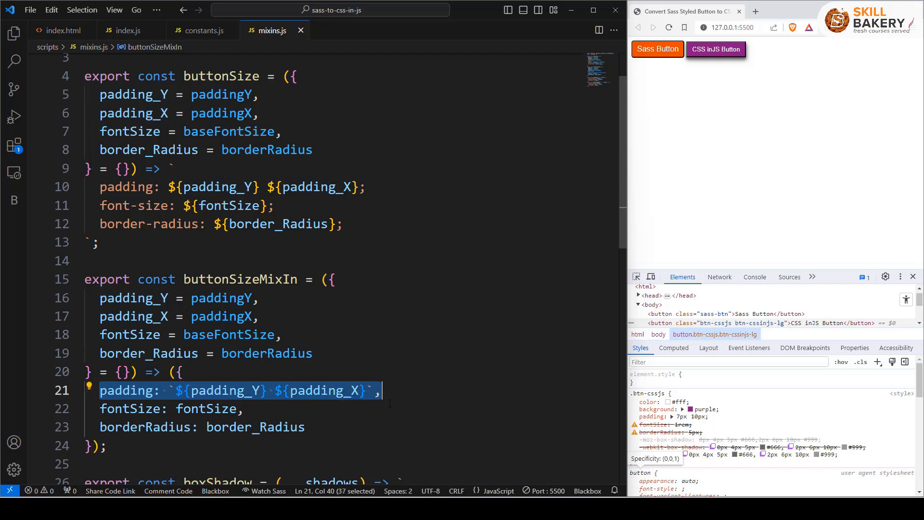
pyautogui.hotkey('shift', 'Down')
pyautogui.hotkey('shift', 'Down')
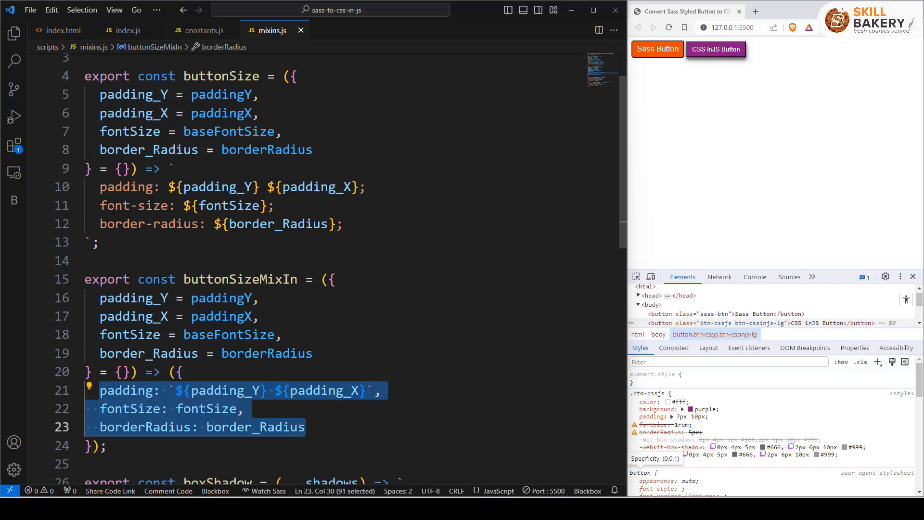
pyautogui.moveTo(100, 205); pyautogui.dragTo(168, 205)
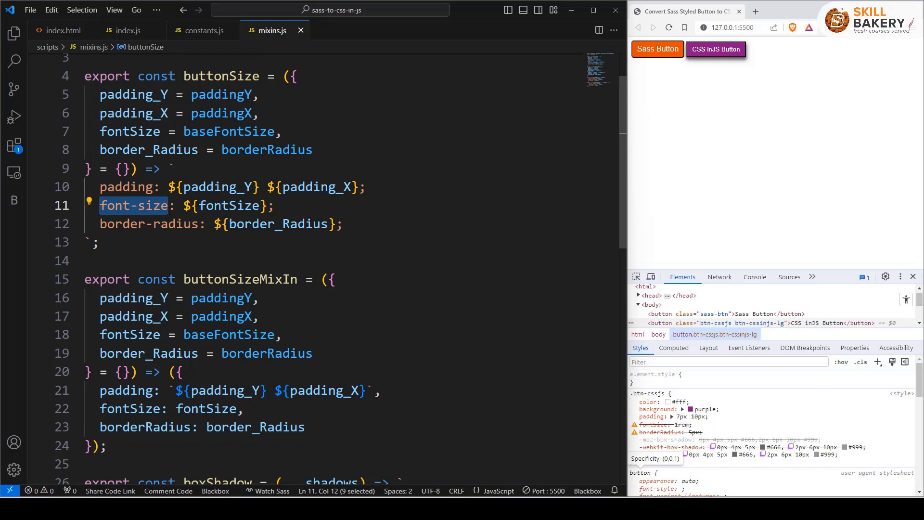
pyautogui.doubleClick(130, 408)
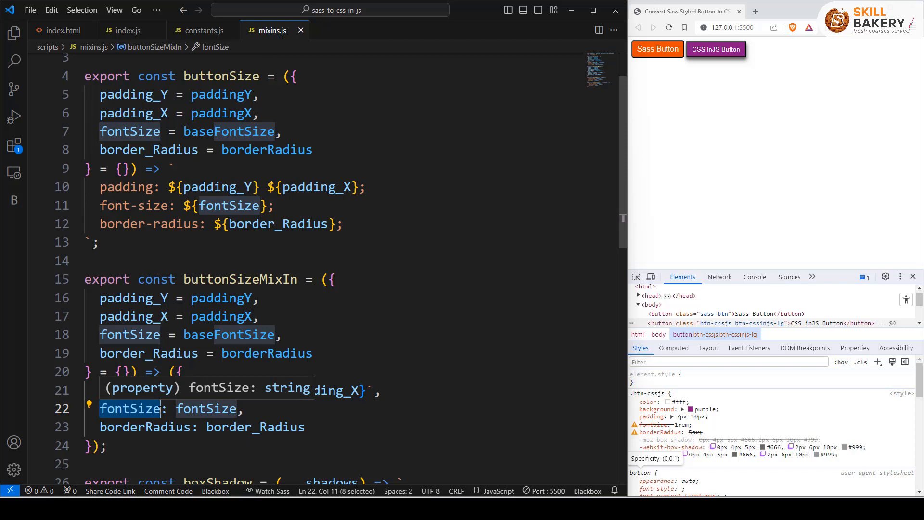
pyautogui.click(160, 427)
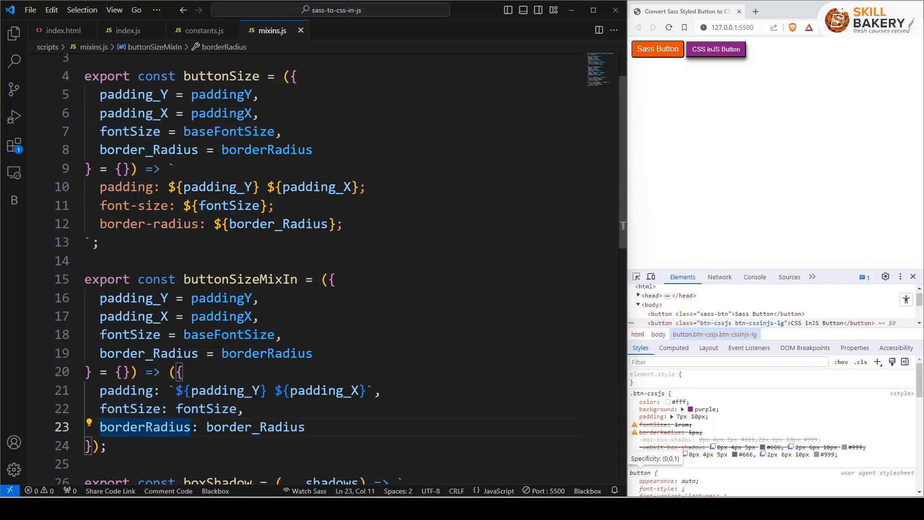
pyautogui.moveTo(99, 224); pyautogui.dragTo(200, 224)
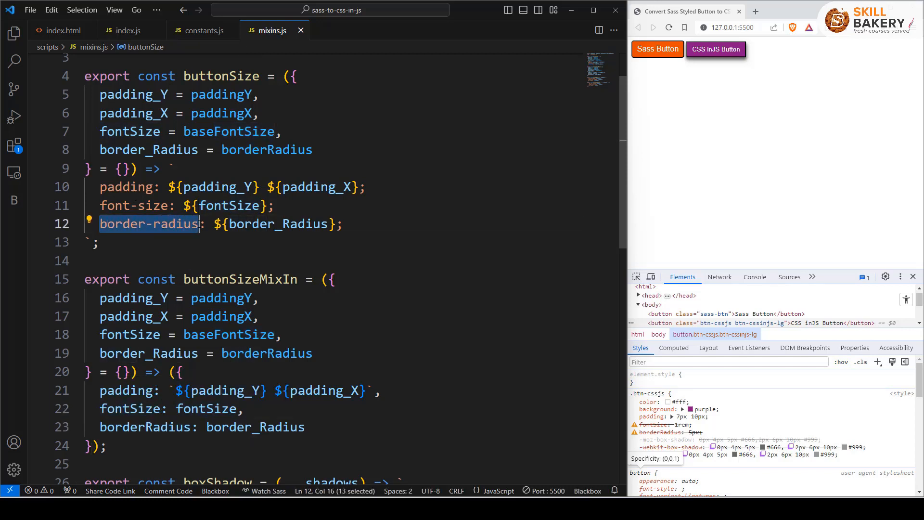
pyautogui.click(100, 427)
pyautogui.moveTo(100, 426); pyautogui.dragTo(191, 427)
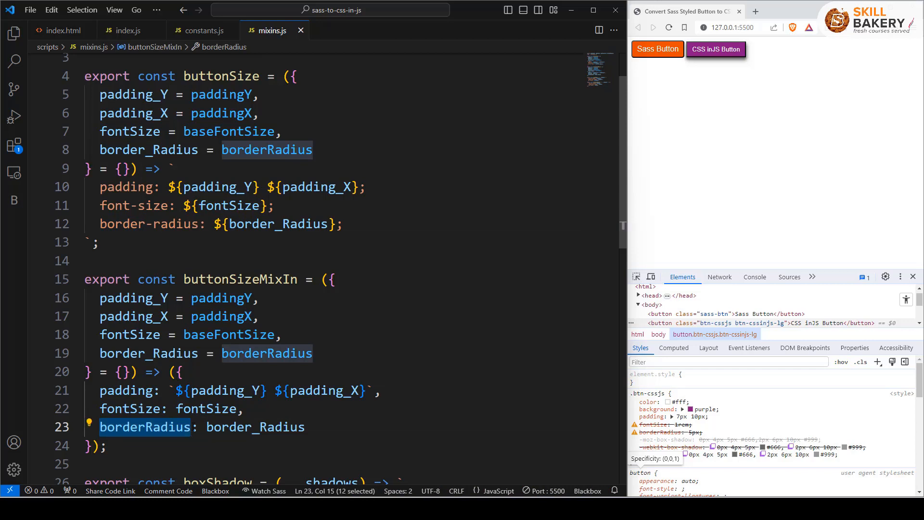
pyautogui.doubleClick(229, 335)
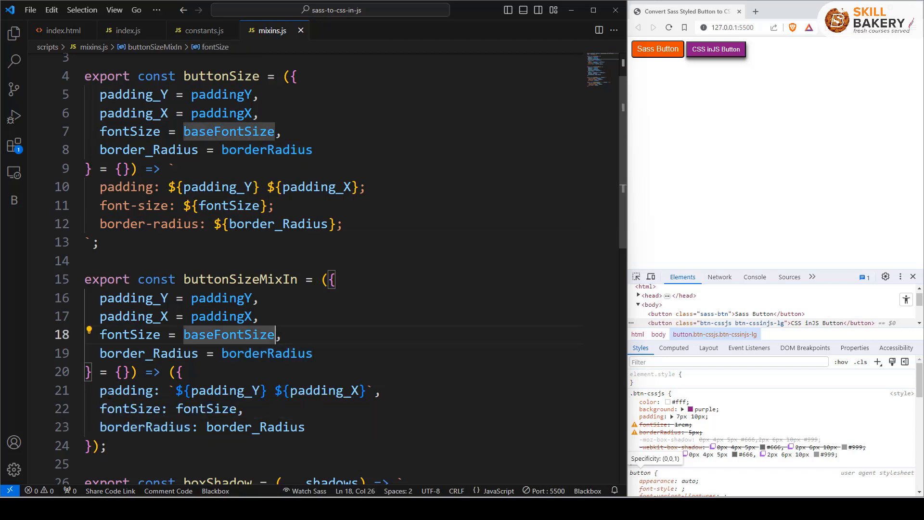
pyautogui.click(158, 391)
pyautogui.doubleClick(127, 390)
pyautogui.click(108, 446)
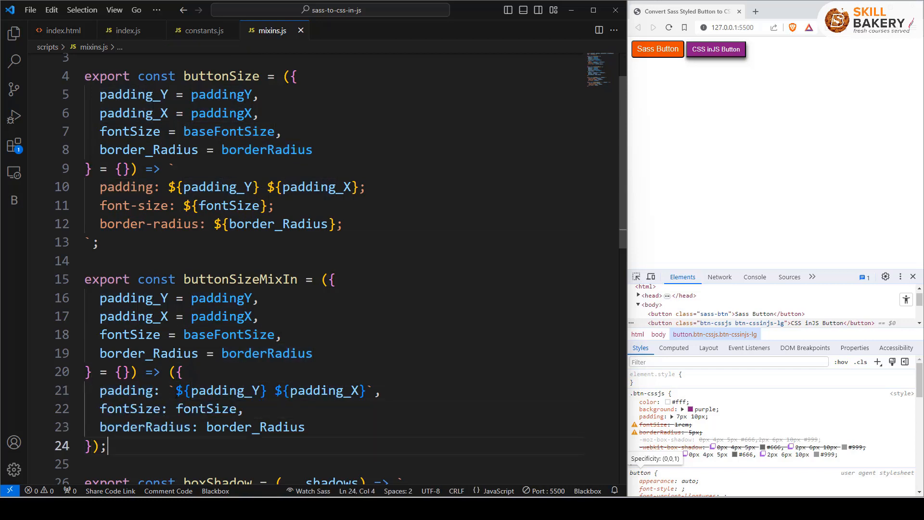
pyautogui.moveTo(171, 391); pyautogui.dragTo(376, 390)
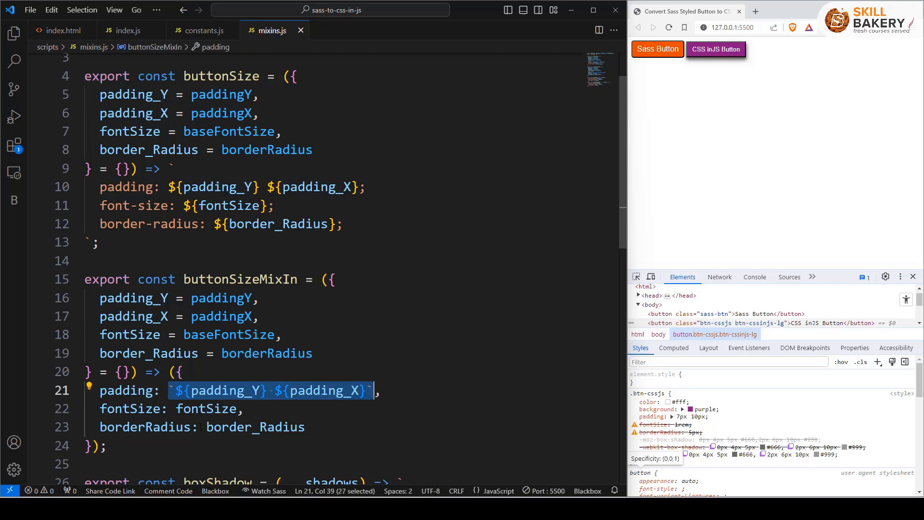
pyautogui.click(215, 427)
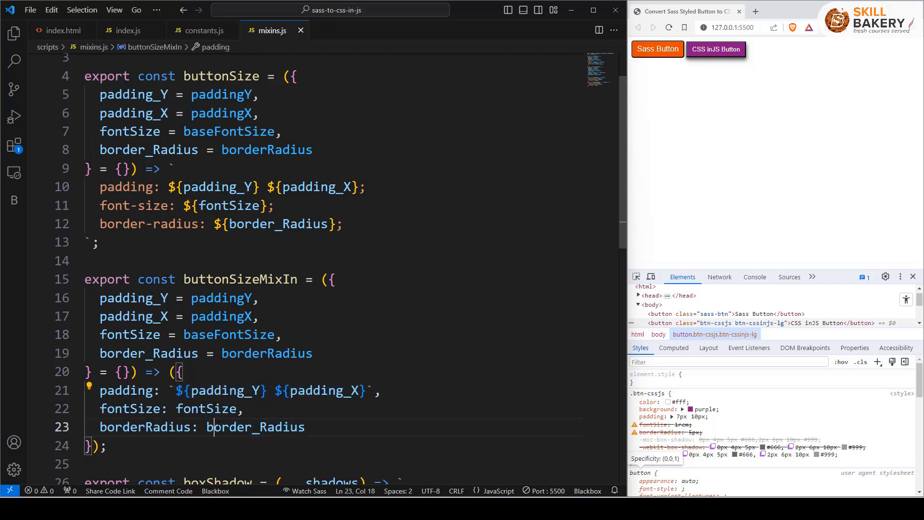
pyautogui.doubleClick(254, 427)
pyautogui.moveTo(176, 390); pyautogui.dragTo(268, 390)
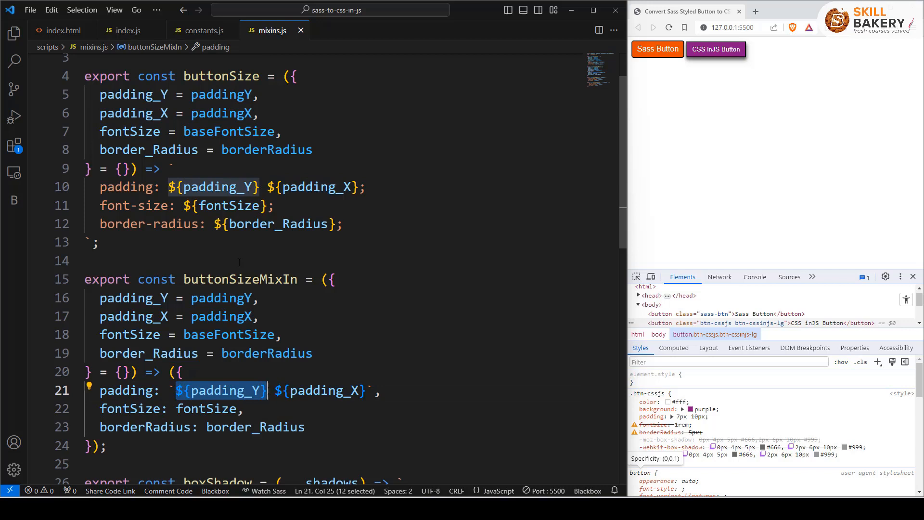
pyautogui.moveTo(168, 187); pyautogui.dragTo(359, 187)
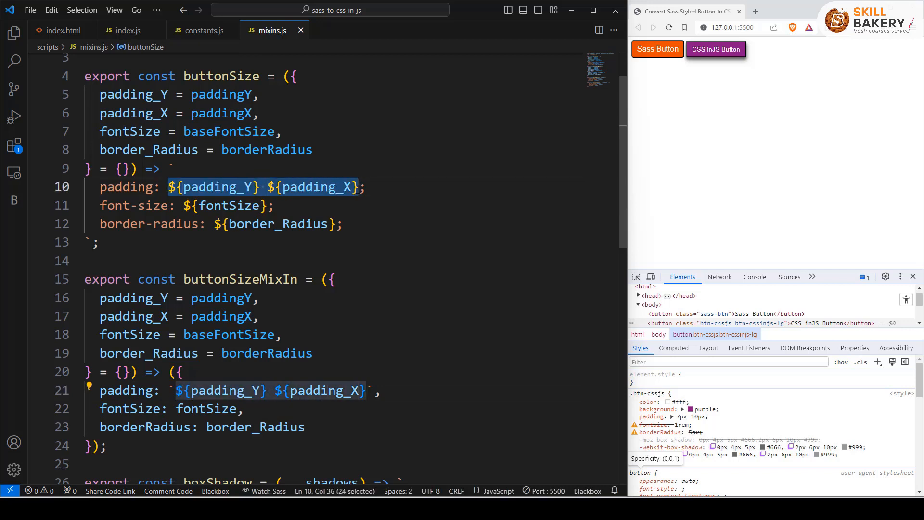
pyautogui.moveTo(171, 391); pyautogui.dragTo(176, 390)
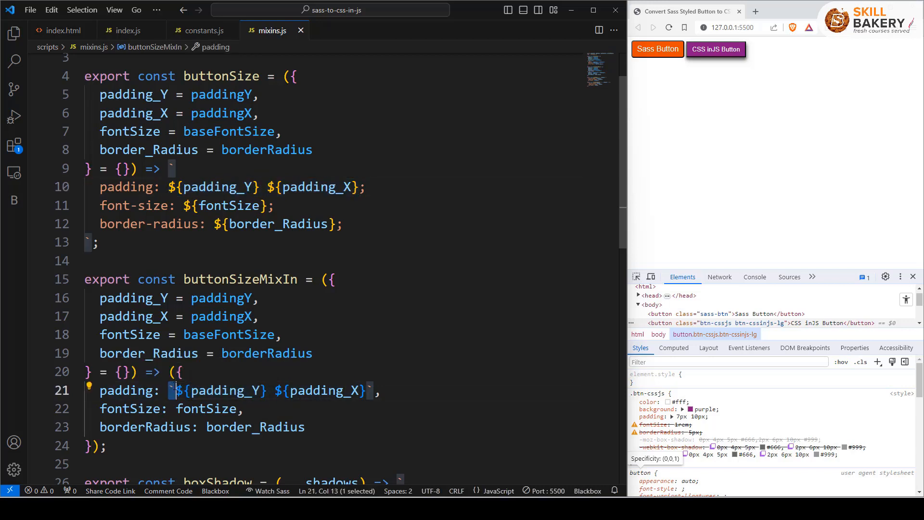
pyautogui.click(383, 391)
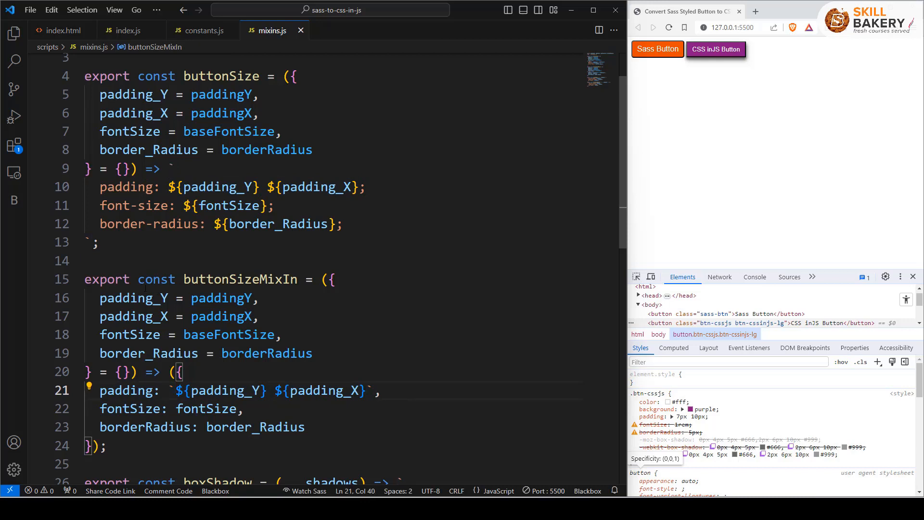
pyautogui.scroll(-2, 332, 334)
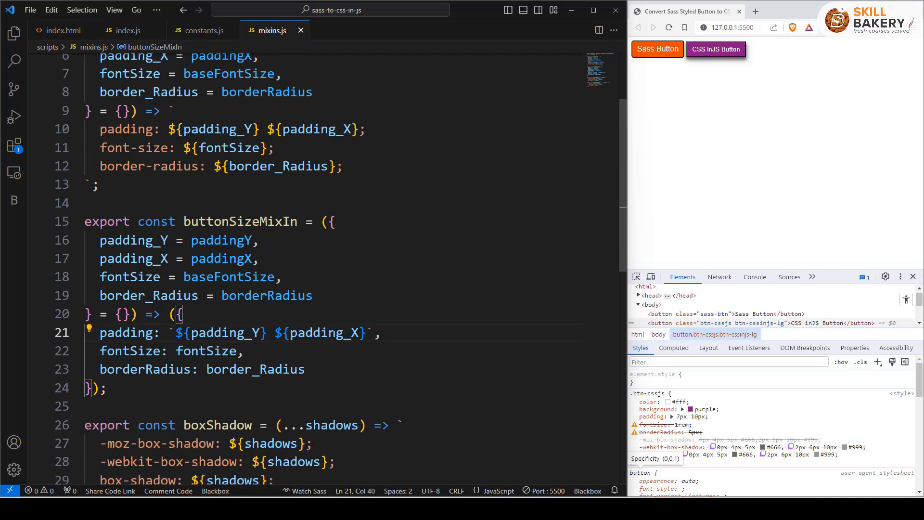
pyautogui.scroll(-2, 332, 334)
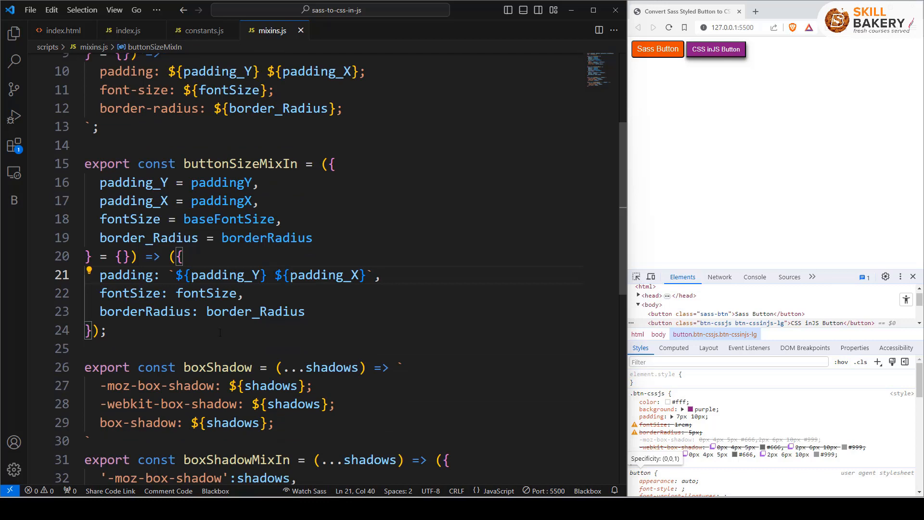
pyautogui.hotkey('shift', 'Up')
pyautogui.hotkey('shift', 'Up')
pyautogui.hotkey('shift', 'Up')
pyautogui.hotkey('shift', 'Home')
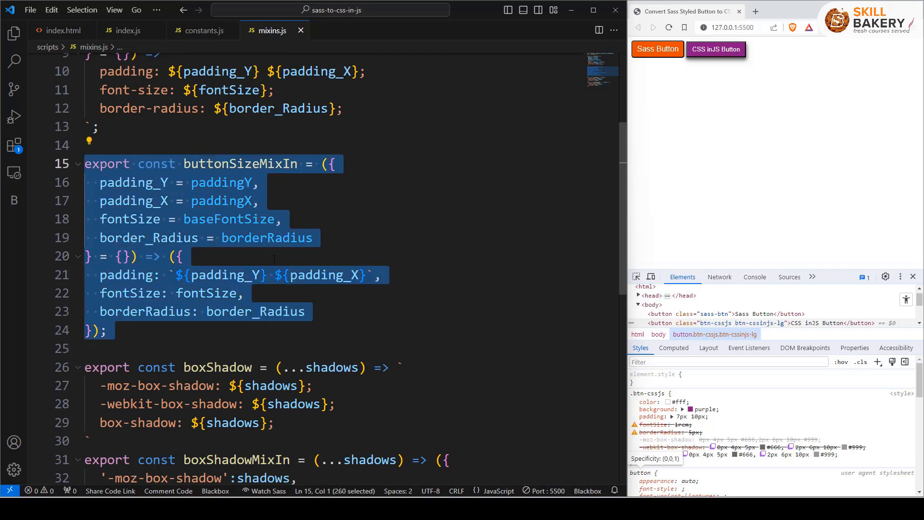
pyautogui.press('Right')
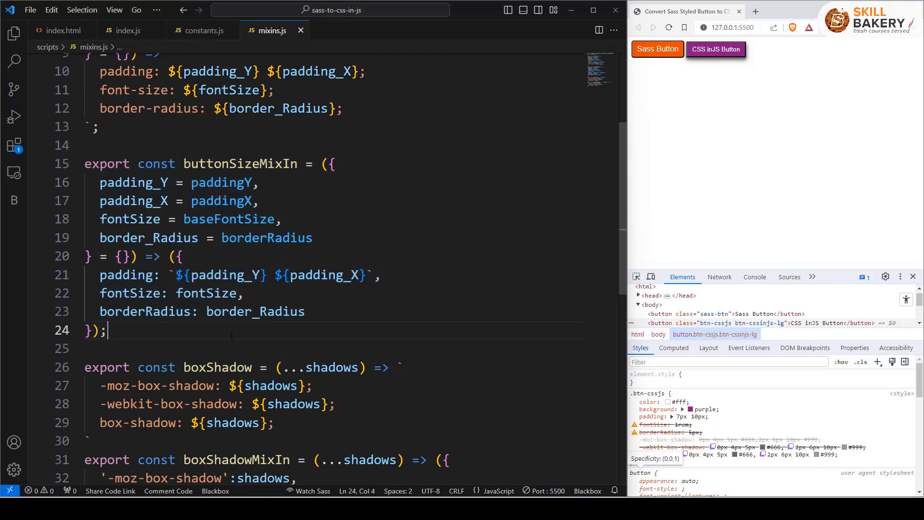
pyautogui.scroll(-3, 212, 339)
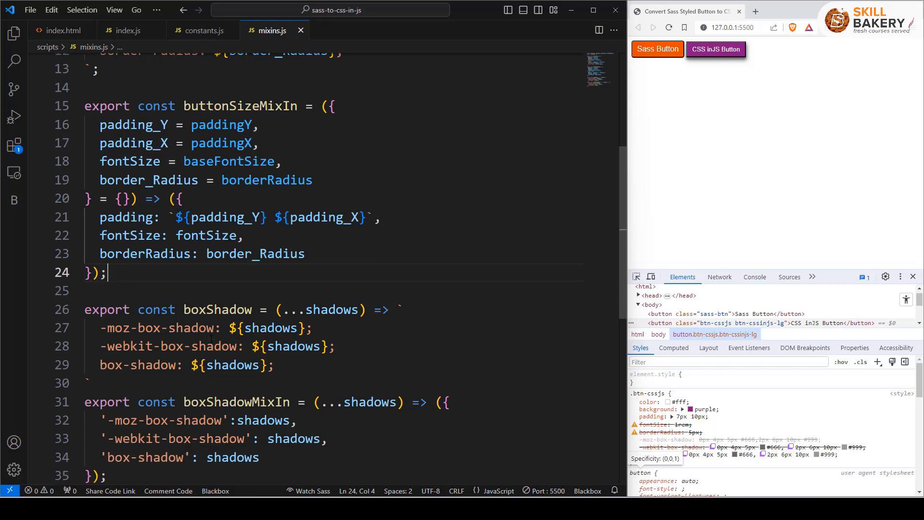
pyautogui.doubleClick(218, 223)
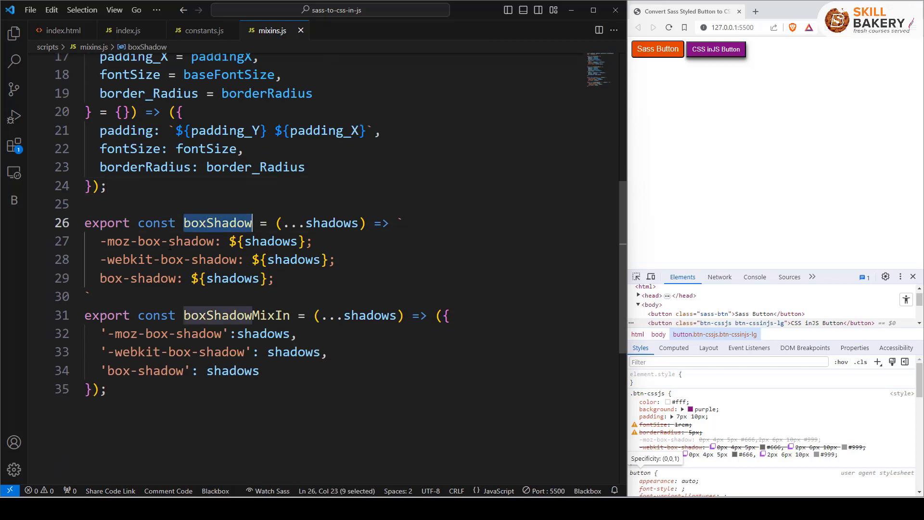
pyautogui.click(325, 423)
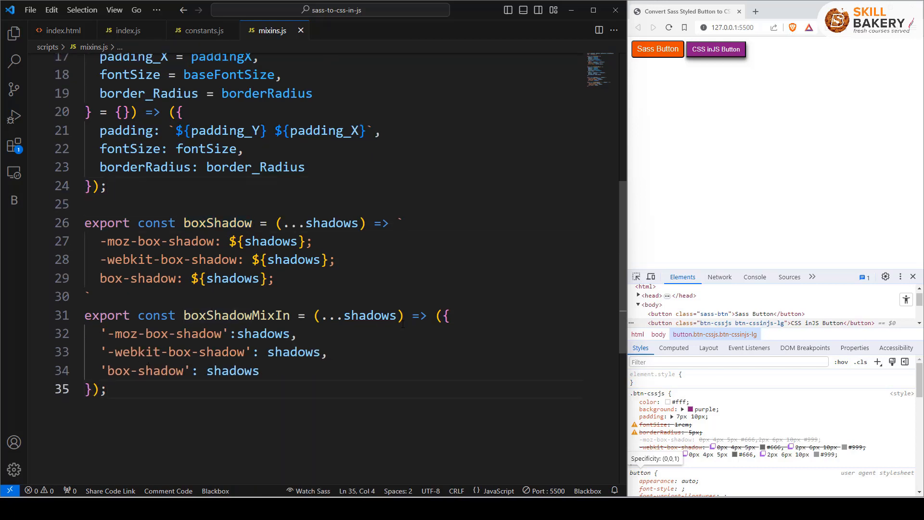
pyautogui.click(92, 334)
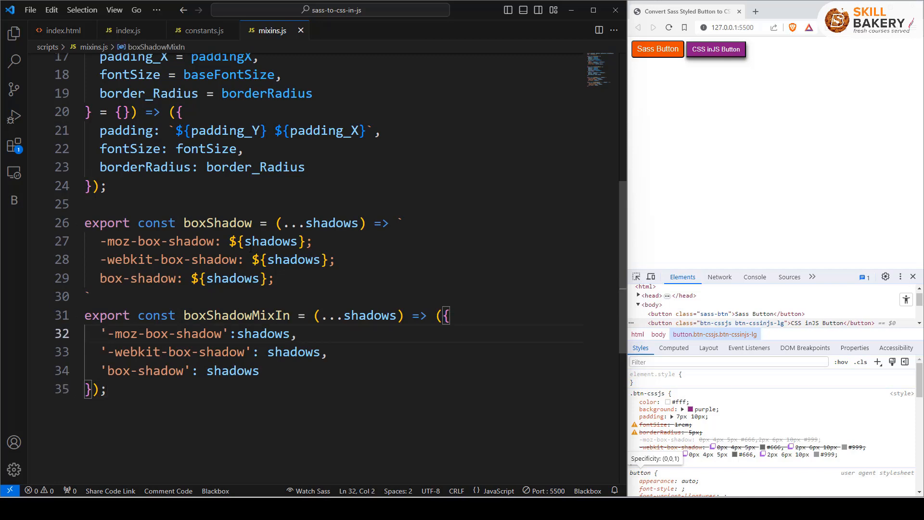
pyautogui.moveTo(225, 241); pyautogui.dragTo(307, 241)
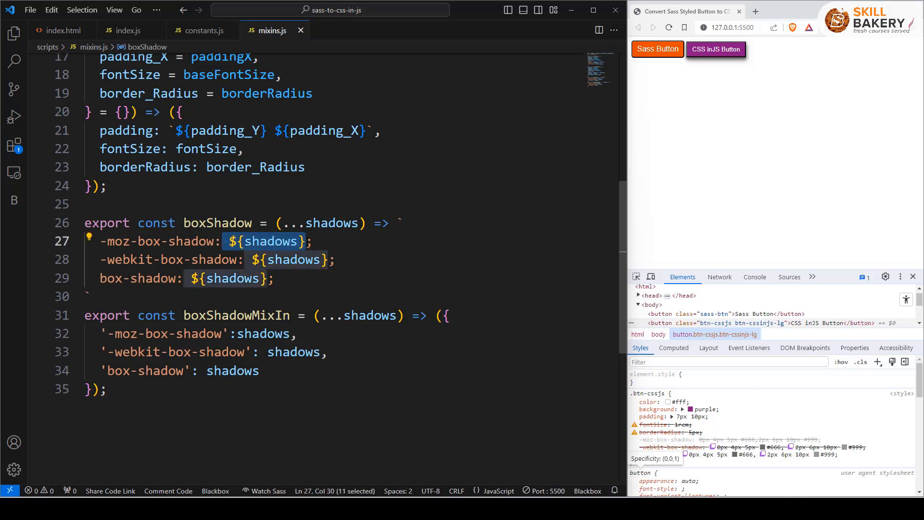
pyautogui.click(107, 389)
pyautogui.doubleClick(263, 334)
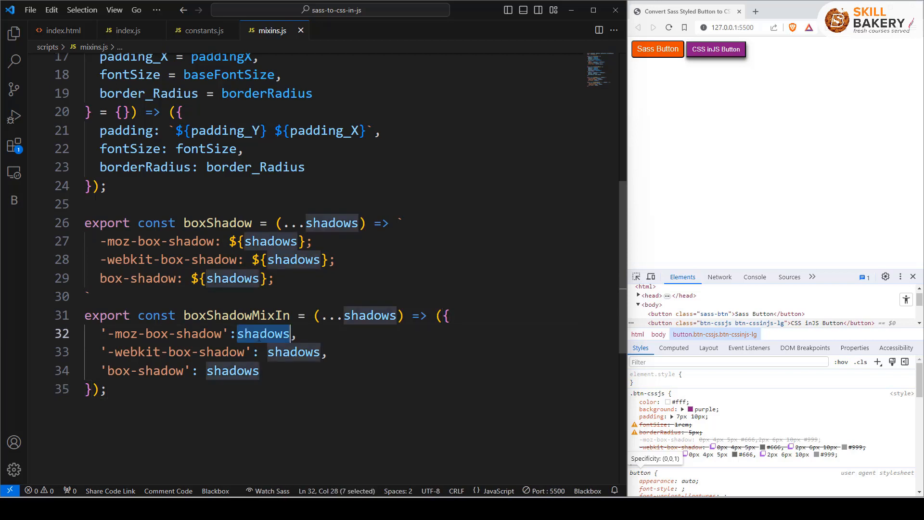
pyautogui.click(196, 417)
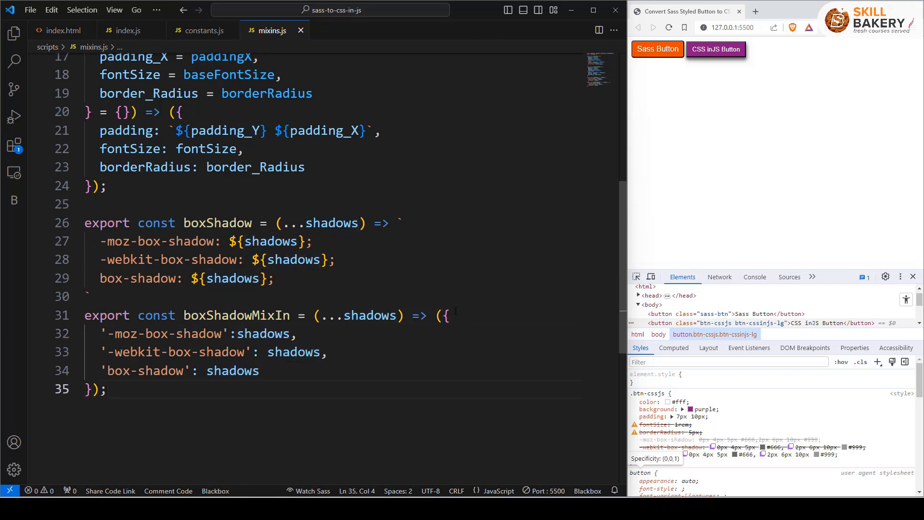
pyautogui.moveTo(436, 315); pyautogui.dragTo(453, 316)
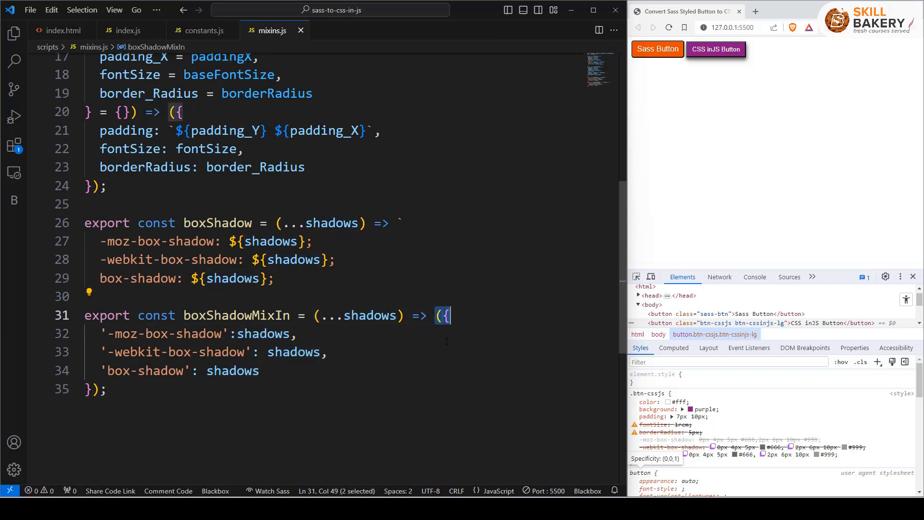
pyautogui.click(143, 426)
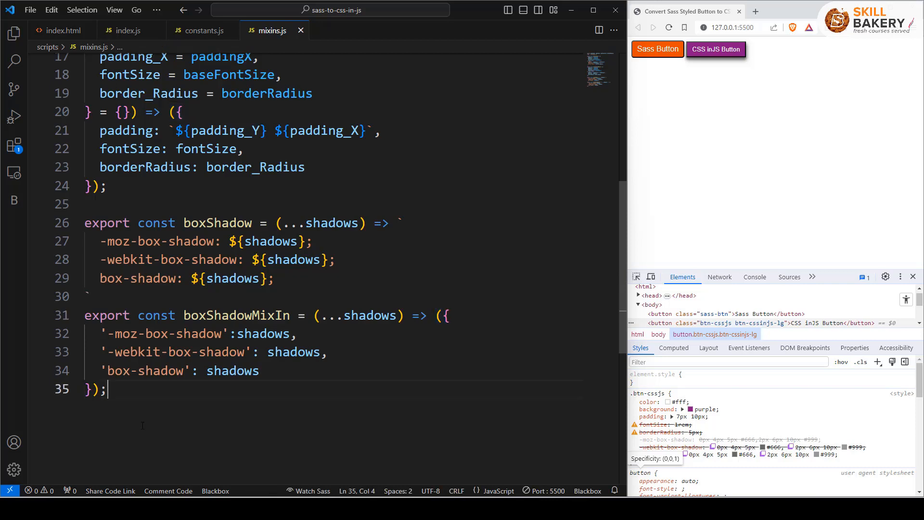
pyautogui.moveTo(108, 388); pyautogui.dragTo(84, 316)
pyautogui.click(155, 388)
# - Show index.js with the spread operators before buttonSizeMixIn() and boxShadowMixIn() highlighted
pyautogui.click(127, 30)
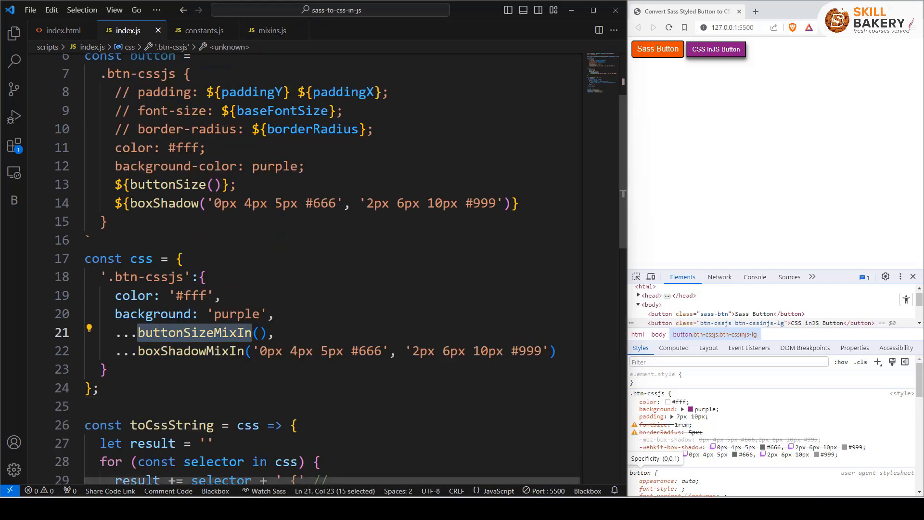
pyautogui.moveTo(115, 333); pyautogui.dragTo(137, 351)
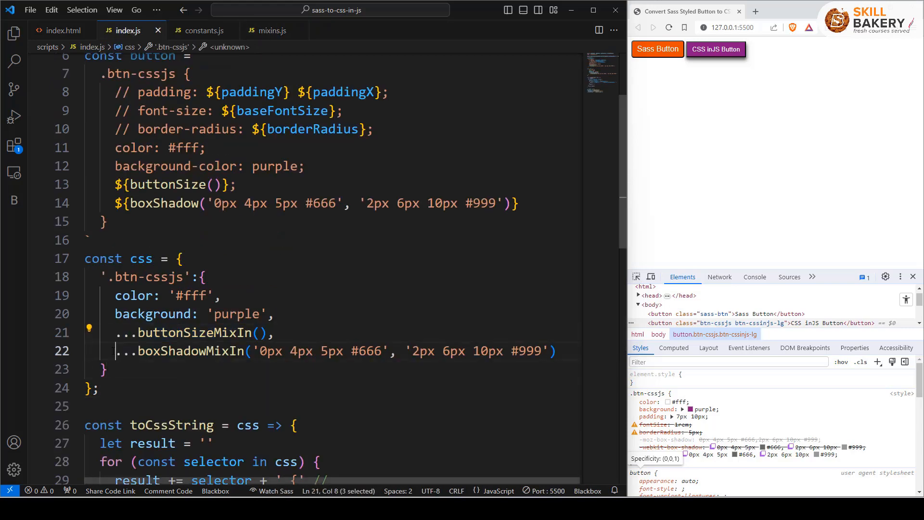